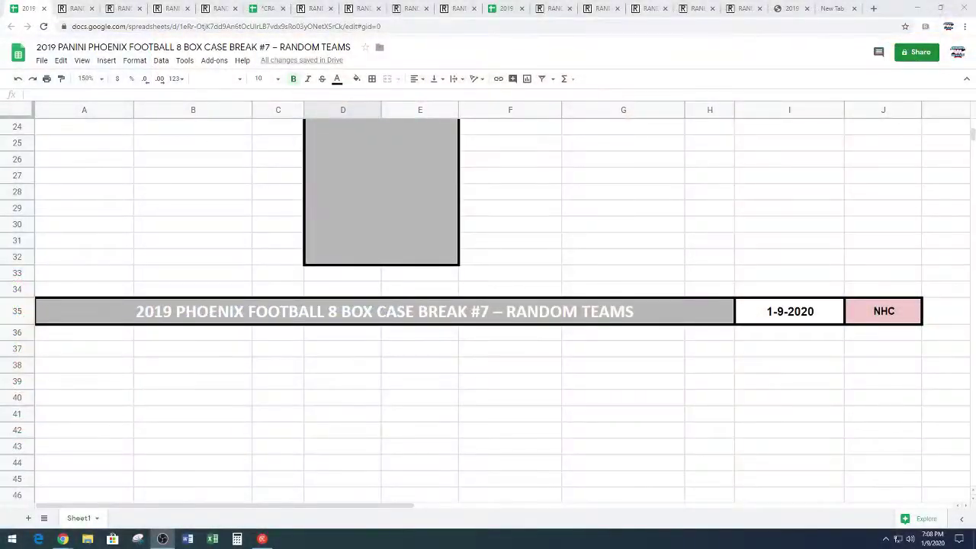
Step: Scroll down from the dated title banner to the SPOTS, NOTES and TEAMS table
{"action": "scroll", "coordinate": [212, 328], "scroll_direction": "down", "scroll_amount": 2}
Step: Copy the 28 participant names in A51:A78 for the List Randomizer
{"action": "scroll", "coordinate": [165, 311], "scroll_direction": "down", "scroll_amount": 3}
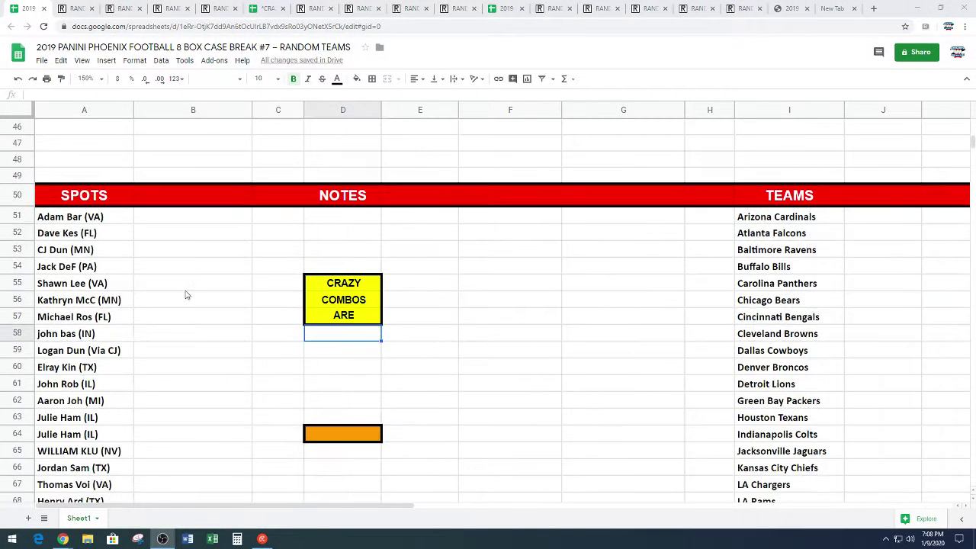
{"action": "mouse_move", "coordinate": [117, 219]}
{"action": "left_mouse_down"}
{"action": "mouse_move", "coordinate": [118, 514]}
{"action": "mouse_move", "coordinate": [100, 444]}
{"action": "left_mouse_up"}
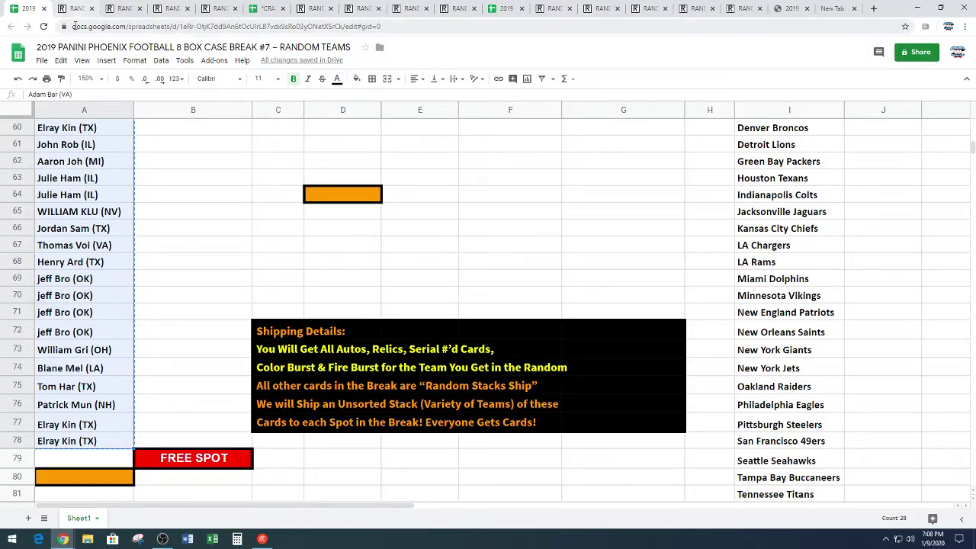
{"action": "left_click", "coordinate": [74, 12]}
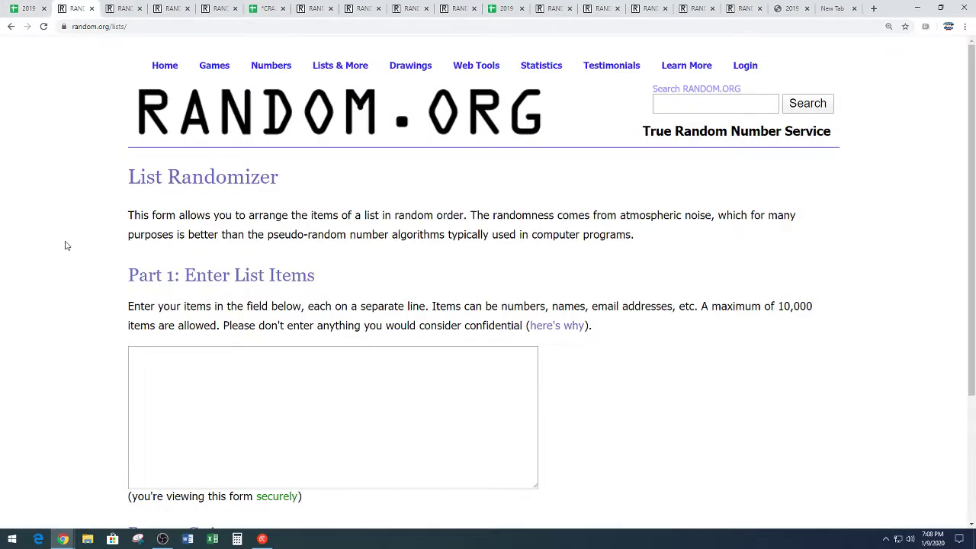
Step: Paste the 28 participant names into the List Randomizer and randomize them
{"action": "scroll", "coordinate": [65, 246], "scroll_direction": "down", "scroll_amount": 2}
{"action": "right_click", "coordinate": [162, 234]}
{"action": "left_click", "coordinate": [178, 312]}
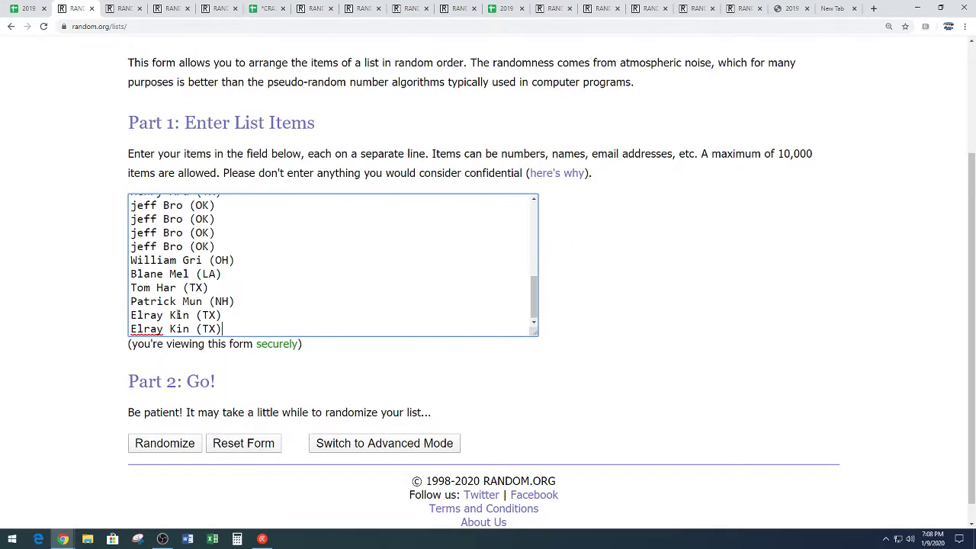
{"action": "scroll", "coordinate": [56, 355], "scroll_direction": "down", "scroll_amount": 1}
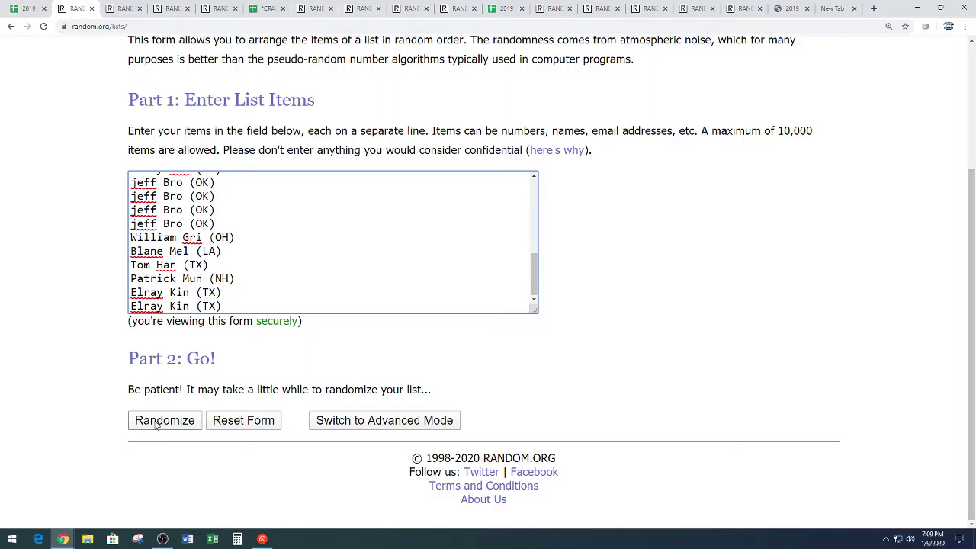
{"action": "left_click", "coordinate": [158, 422]}
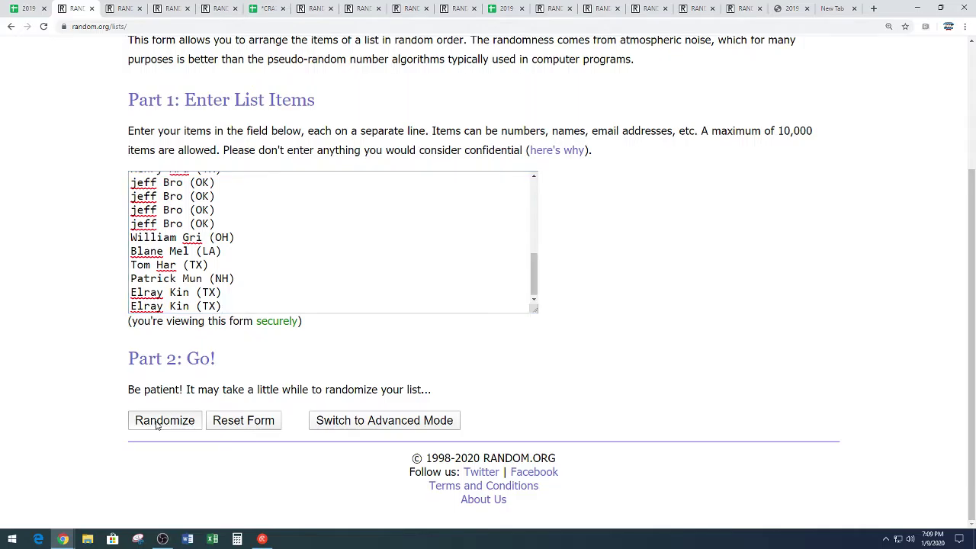
Step: Reshuffle the name list repeatedly with Again! until it has been randomized nine times
{"action": "scroll", "coordinate": [96, 381], "scroll_direction": "down", "scroll_amount": 3}
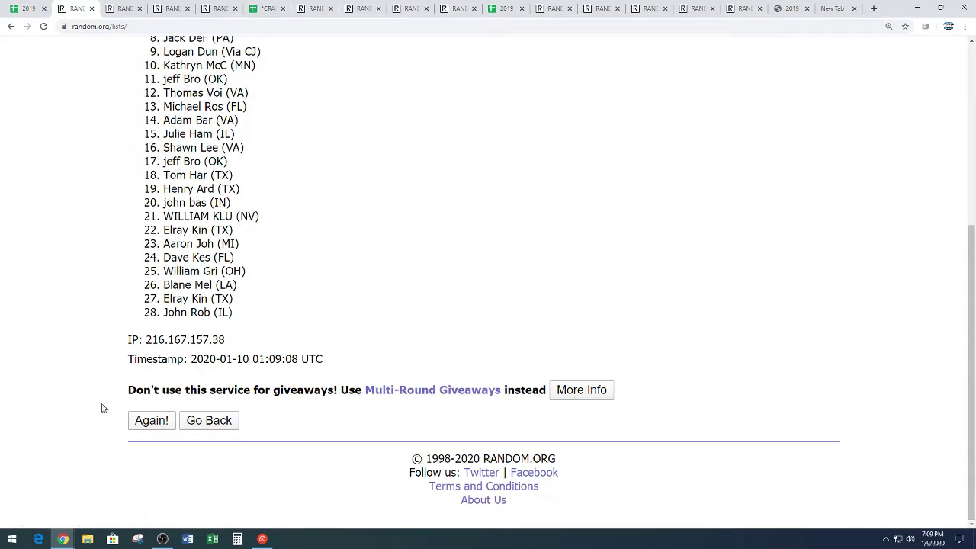
{"action": "left_click", "coordinate": [148, 423]}
{"action": "scroll", "coordinate": [107, 366], "scroll_direction": "down", "scroll_amount": 5}
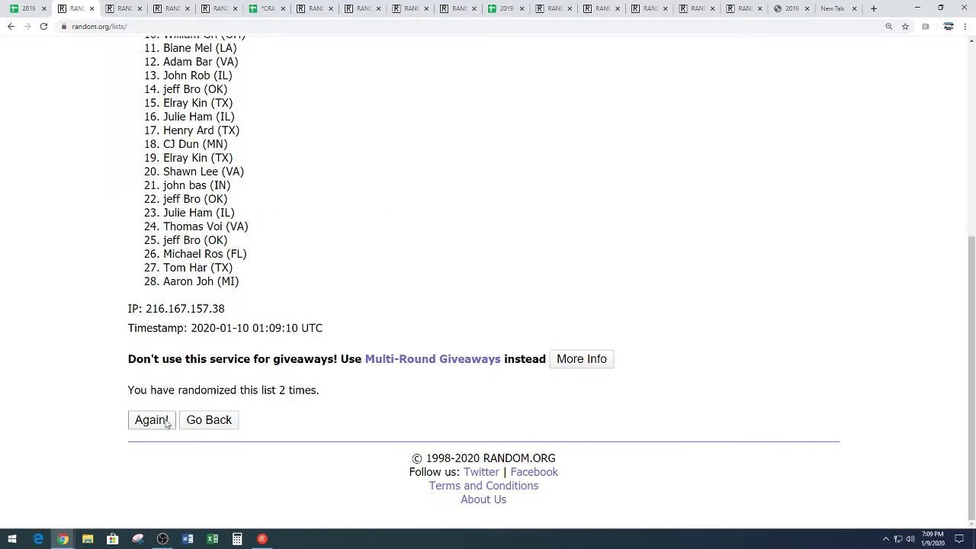
{"action": "left_click", "coordinate": [149, 420]}
{"action": "left_click", "coordinate": [149, 420]}
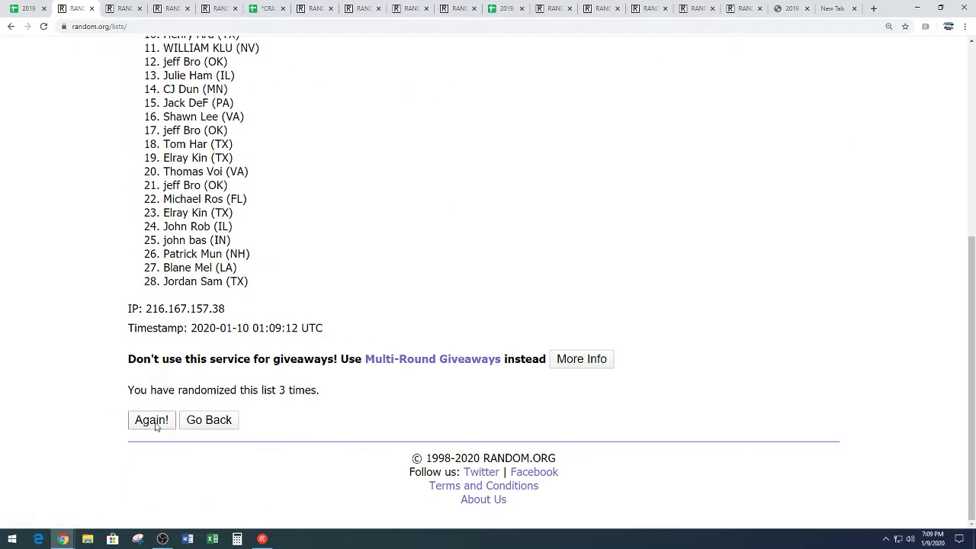
{"action": "left_click", "coordinate": [148, 421]}
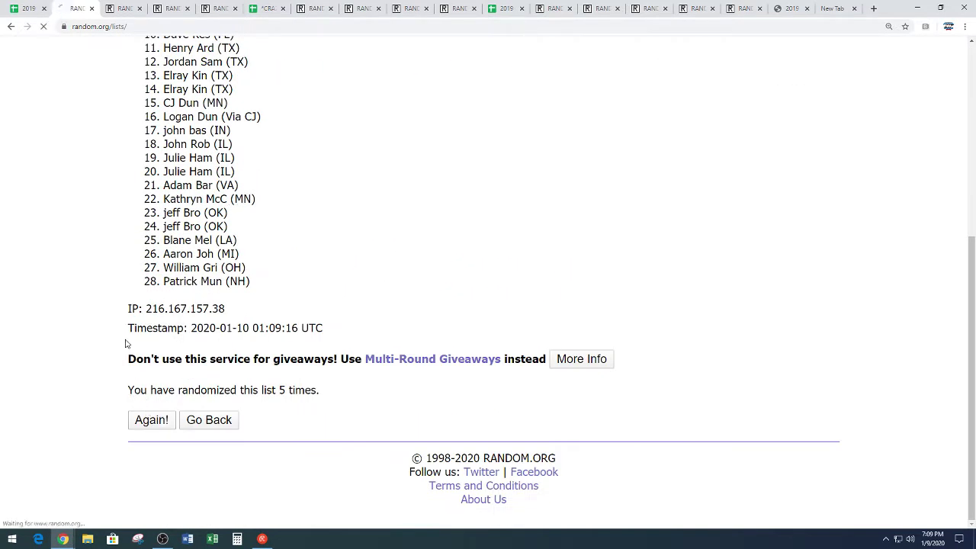
{"action": "left_click", "coordinate": [137, 418]}
{"action": "left_click", "coordinate": [143, 421]}
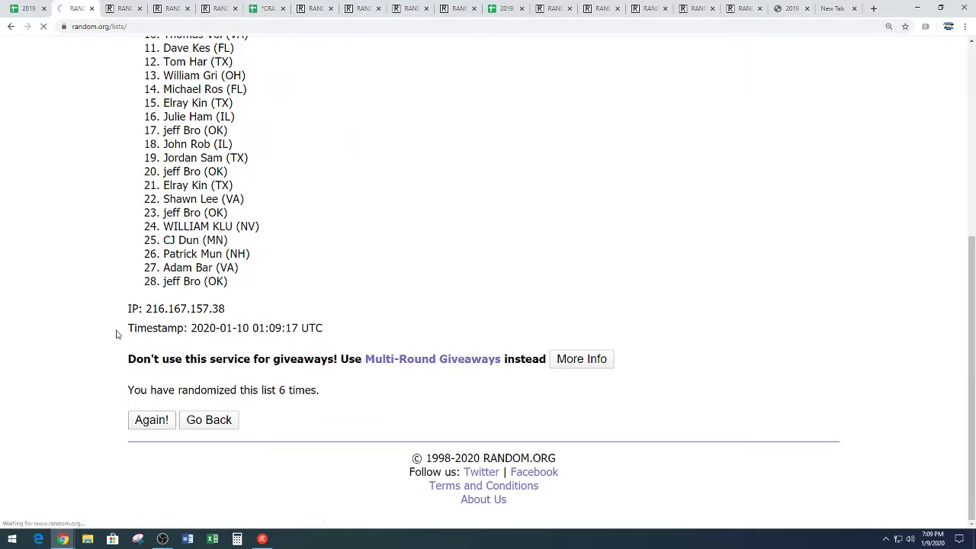
{"action": "left_click", "coordinate": [141, 424]}
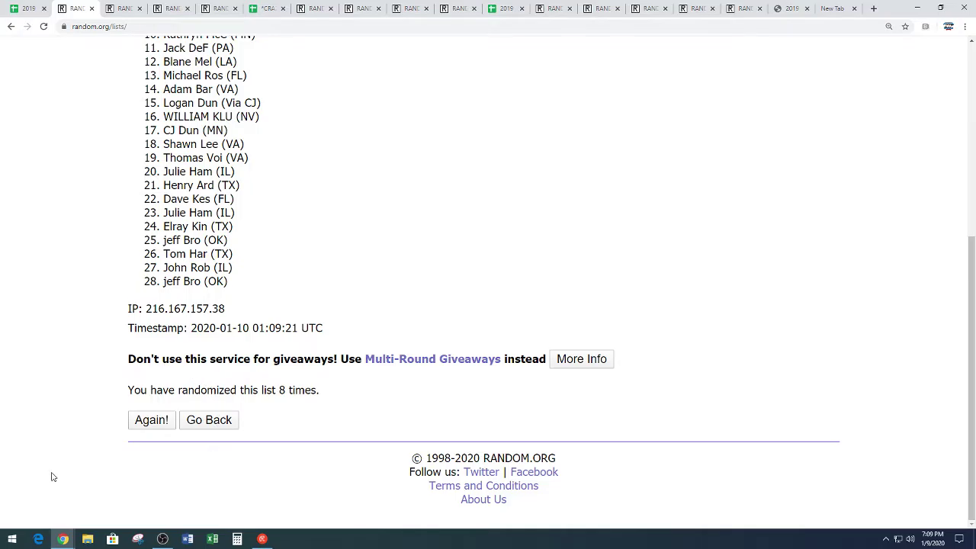
{"action": "left_click", "coordinate": [150, 425]}
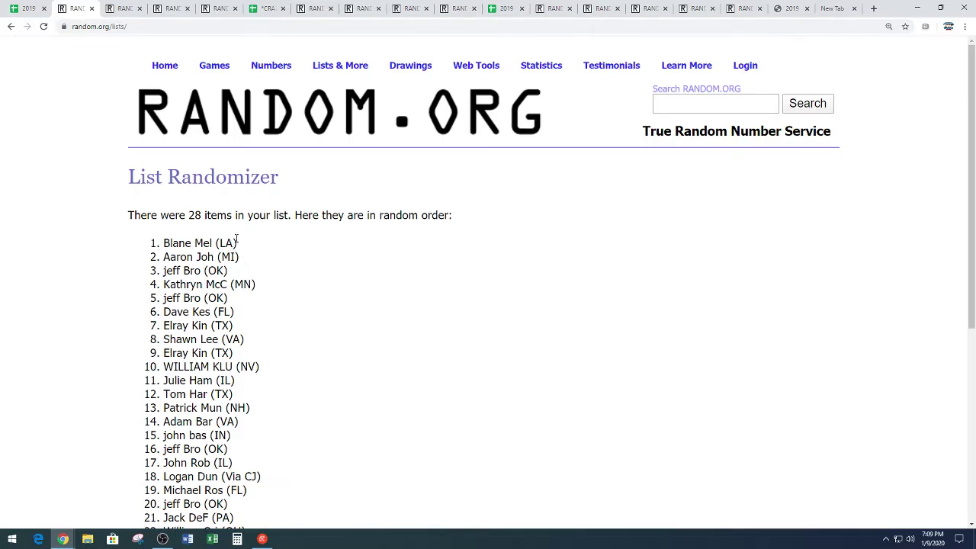
Step: Highlight the first shuffled name and the nine-times randomization count
{"action": "left_click_drag", "start_coordinate": [237, 243], "coordinate": [164, 236]}
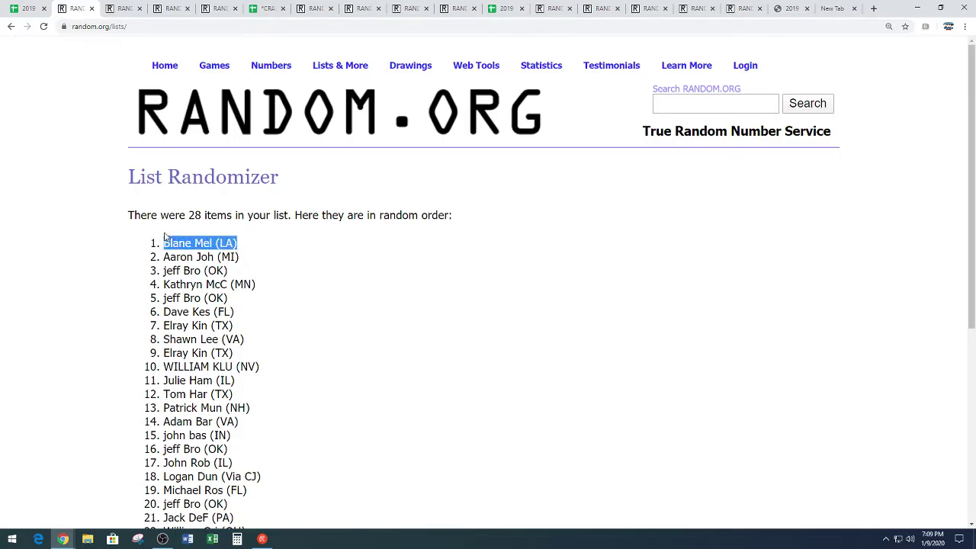
{"action": "left_click", "coordinate": [275, 283]}
{"action": "scroll", "coordinate": [320, 323], "scroll_direction": "down", "scroll_amount": 5}
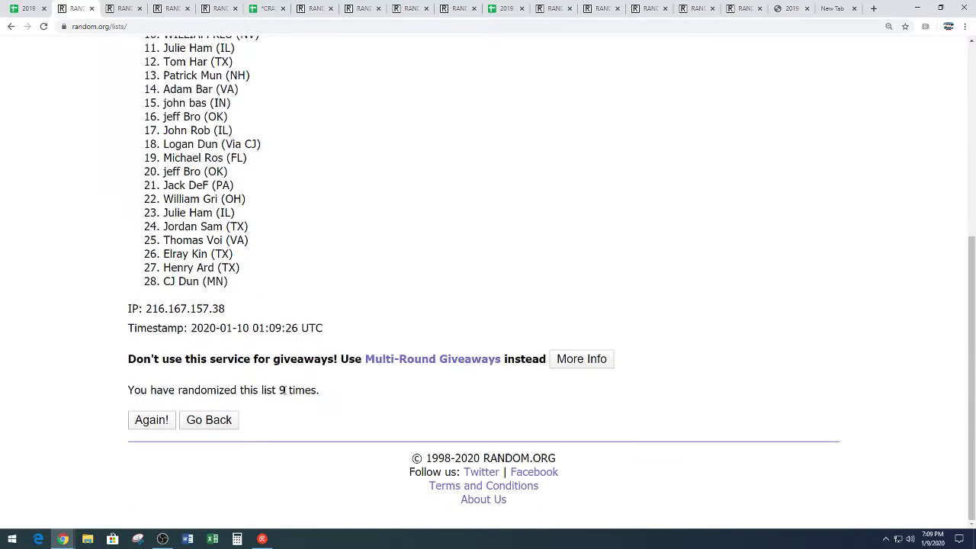
{"action": "left_click_drag", "start_coordinate": [279, 390], "coordinate": [356, 390]}
{"action": "left_click", "coordinate": [369, 291]}
{"action": "scroll", "coordinate": [369, 291], "scroll_direction": "up", "scroll_amount": 3}
Step: Copy the participant in A74 into the free-spot cell A79
{"action": "left_click", "coordinate": [25, 9]}
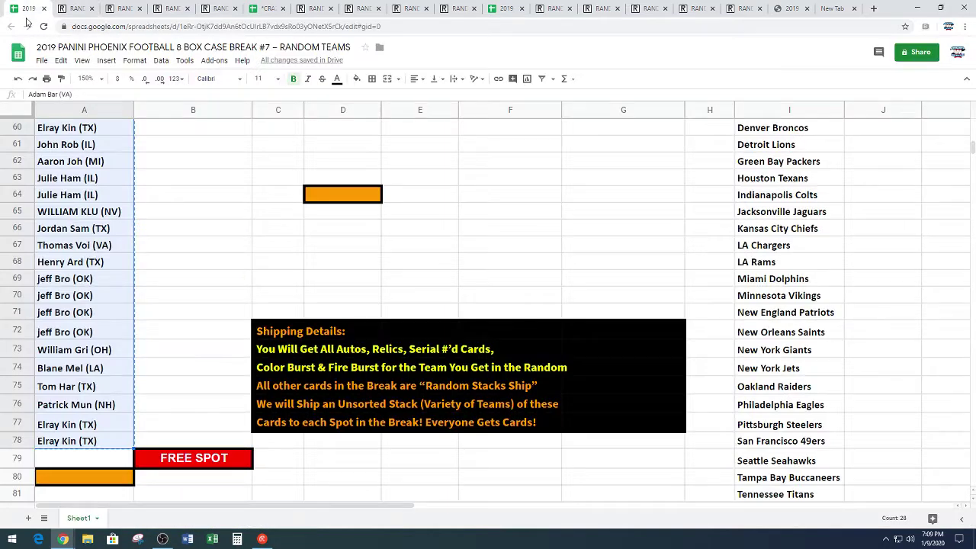
{"action": "left_click", "coordinate": [180, 298]}
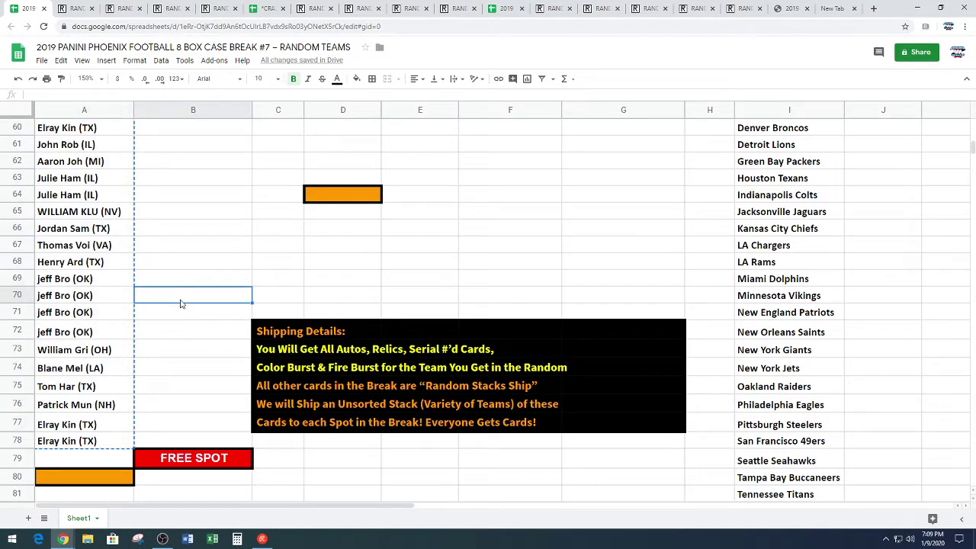
{"action": "left_click", "coordinate": [98, 370]}
{"action": "key", "text": "ctrl+c"}
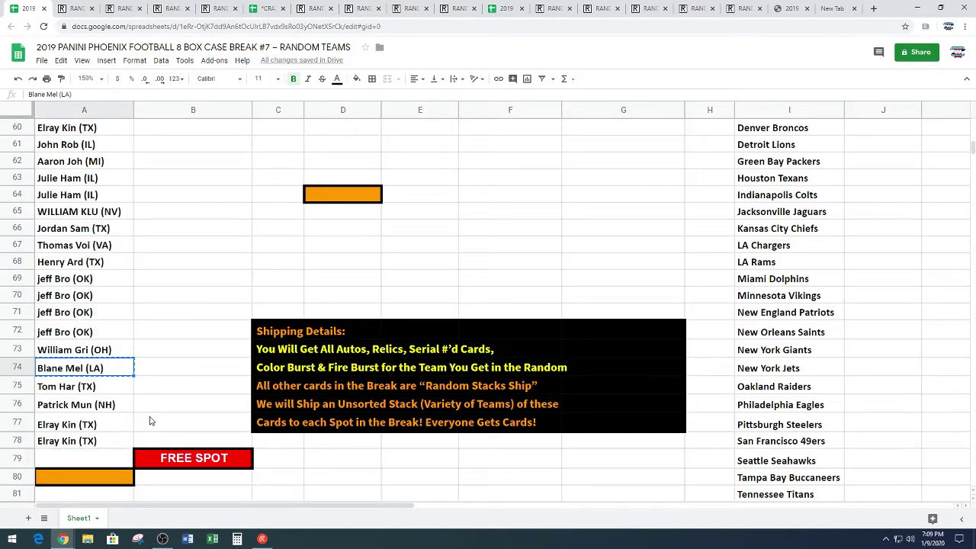
{"action": "left_click", "coordinate": [118, 463]}
{"action": "key", "text": "ctrl+v"}
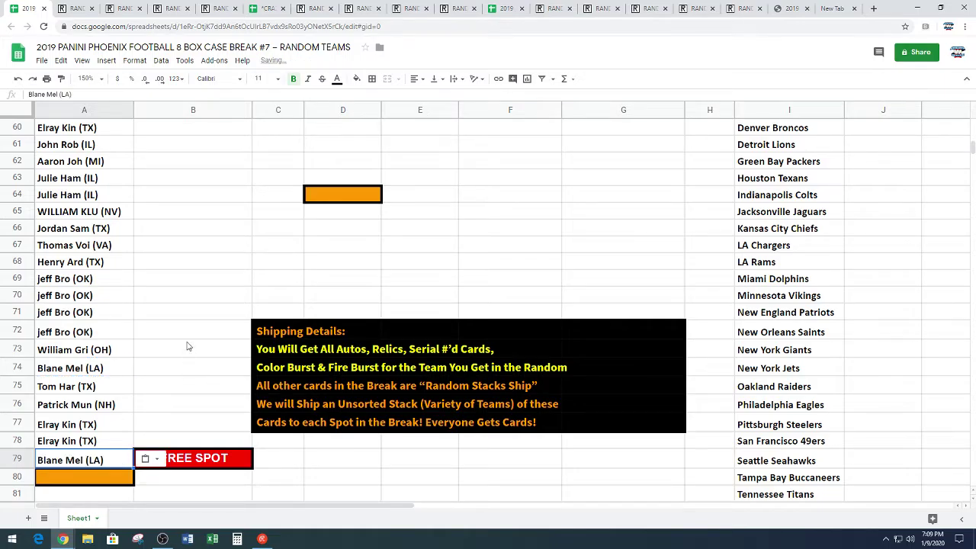
{"action": "left_click", "coordinate": [188, 347]}
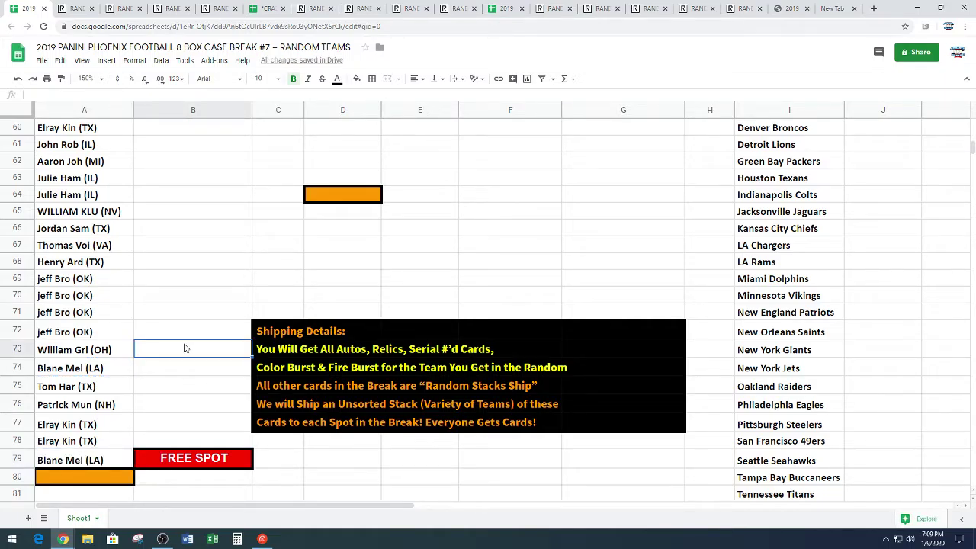
Step: Copy the 32 NFL team names in I51:I82
{"action": "scroll", "coordinate": [193, 342], "scroll_direction": "up", "scroll_amount": 1}
{"action": "scroll", "coordinate": [193, 343], "scroll_direction": "up", "scroll_amount": 4}
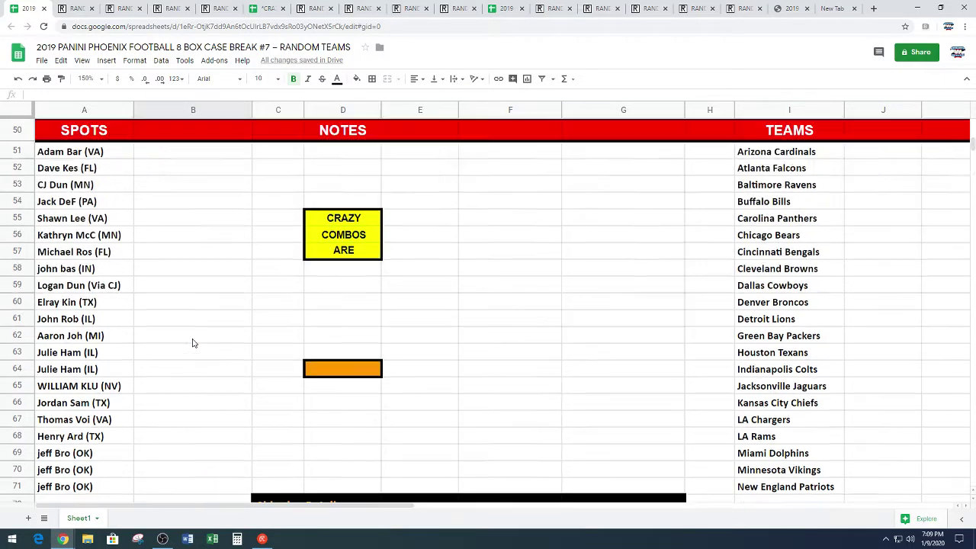
{"action": "mouse_move", "coordinate": [811, 154]}
{"action": "left_mouse_down"}
{"action": "mouse_move", "coordinate": [767, 524]}
{"action": "mouse_move", "coordinate": [769, 465]}
{"action": "left_mouse_up"}
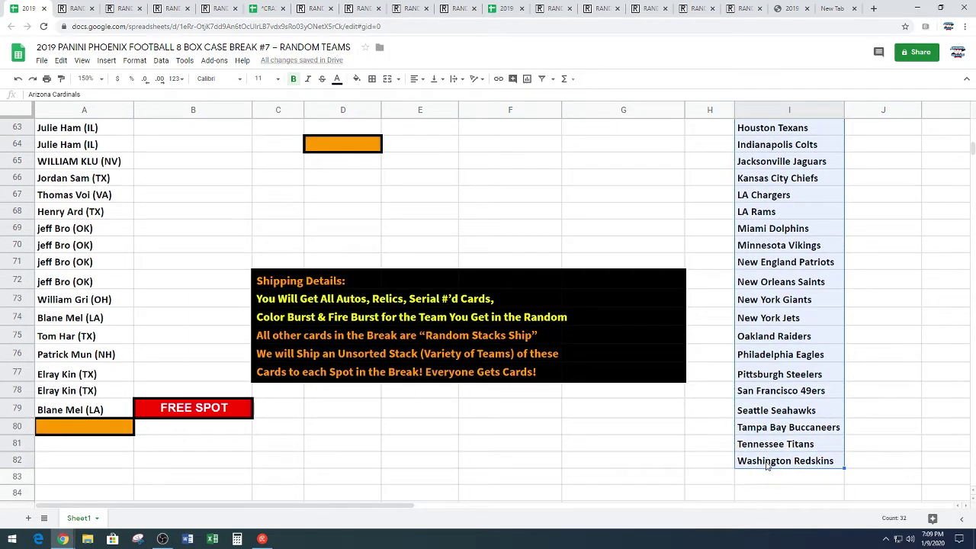
{"action": "key", "text": "ctrl+c"}
Step: Paste the 32 NFL teams into a List Randomizer and randomize them
{"action": "left_click", "coordinate": [125, 9]}
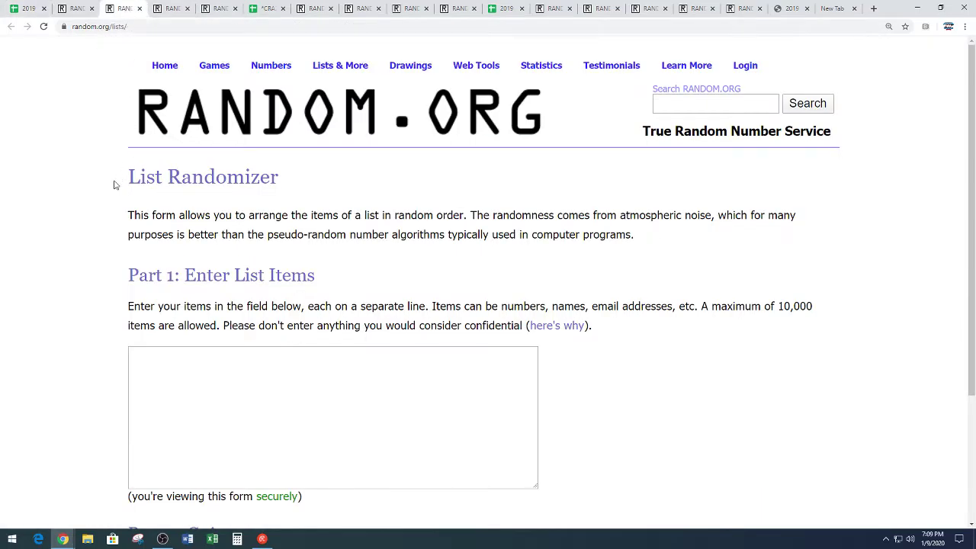
{"action": "scroll", "coordinate": [114, 185], "scroll_direction": "down", "scroll_amount": 3}
{"action": "right_click", "coordinate": [152, 197]}
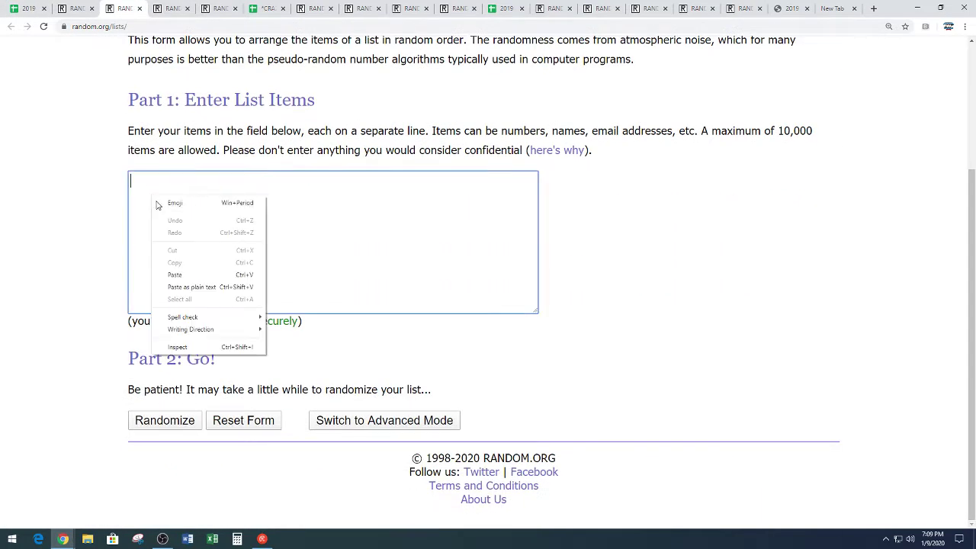
{"action": "left_click", "coordinate": [183, 274]}
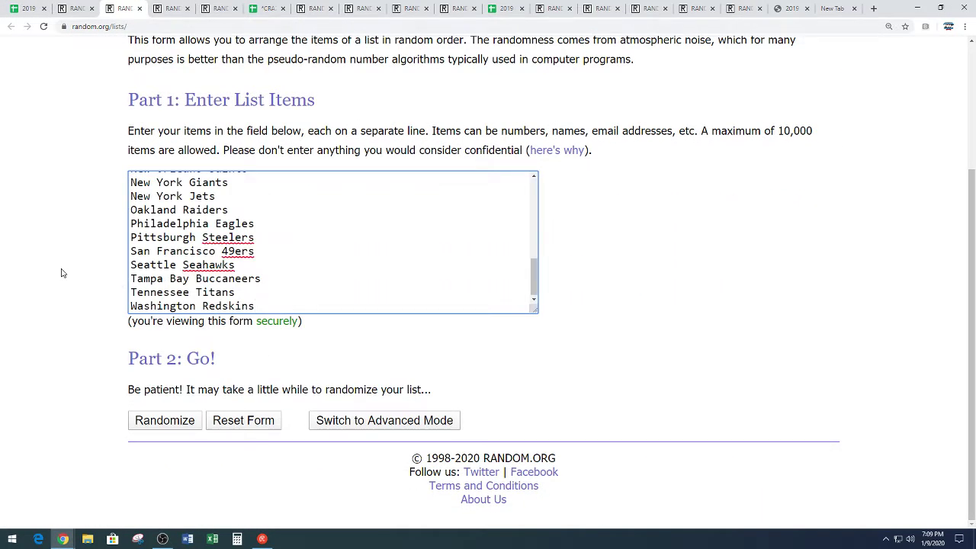
{"action": "left_click", "coordinate": [148, 425]}
Step: Reshuffle the team list with Again! until it has been randomized nine times
{"action": "scroll", "coordinate": [84, 339], "scroll_direction": "down", "scroll_amount": 5}
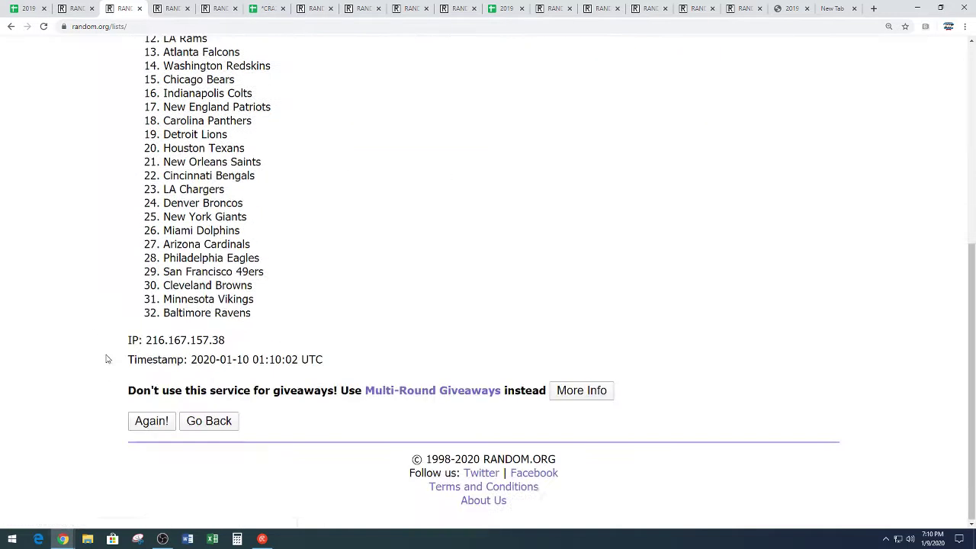
{"action": "left_click", "coordinate": [147, 424]}
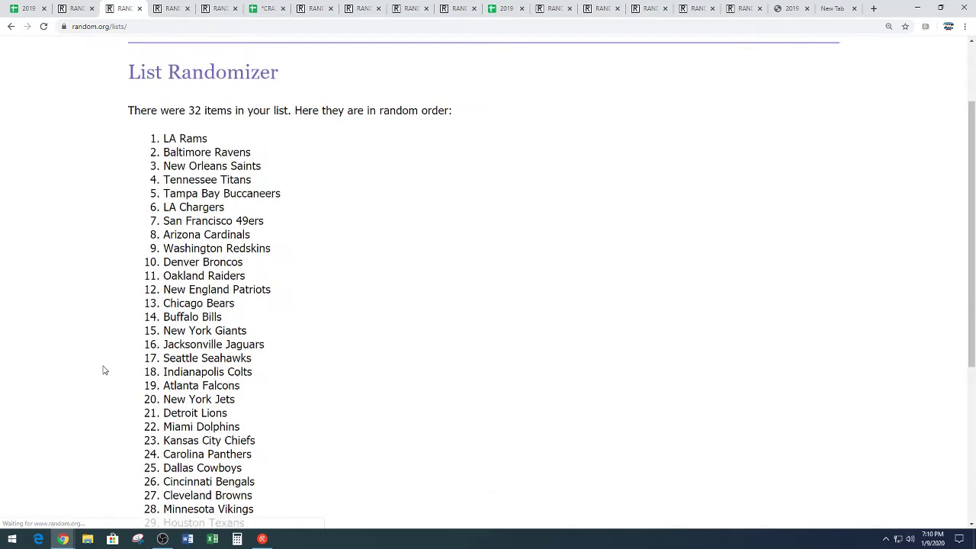
{"action": "scroll", "coordinate": [140, 427], "scroll_direction": "down", "scroll_amount": 5}
{"action": "left_click", "coordinate": [141, 428]}
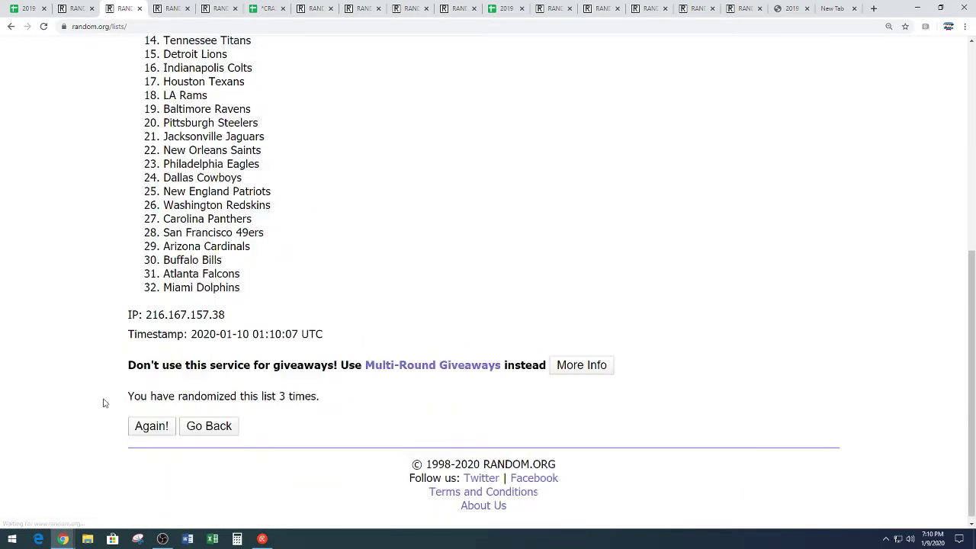
{"action": "left_click", "coordinate": [141, 428]}
{"action": "scroll", "coordinate": [98, 362], "scroll_direction": "down", "scroll_amount": 5}
{"action": "left_click", "coordinate": [145, 425]}
{"action": "scroll", "coordinate": [107, 336], "scroll_direction": "down", "scroll_amount": 5}
{"action": "left_click", "coordinate": [156, 419]}
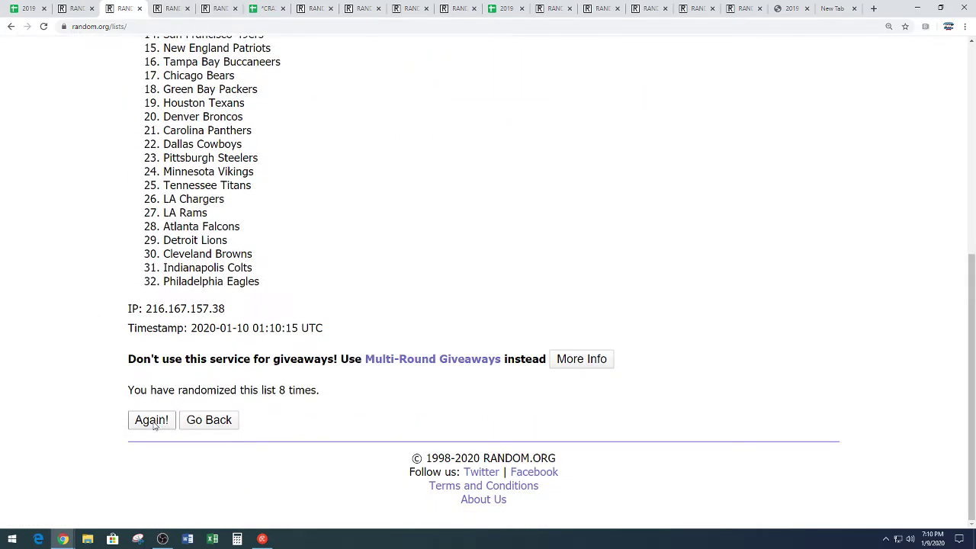
{"action": "left_click", "coordinate": [153, 424]}
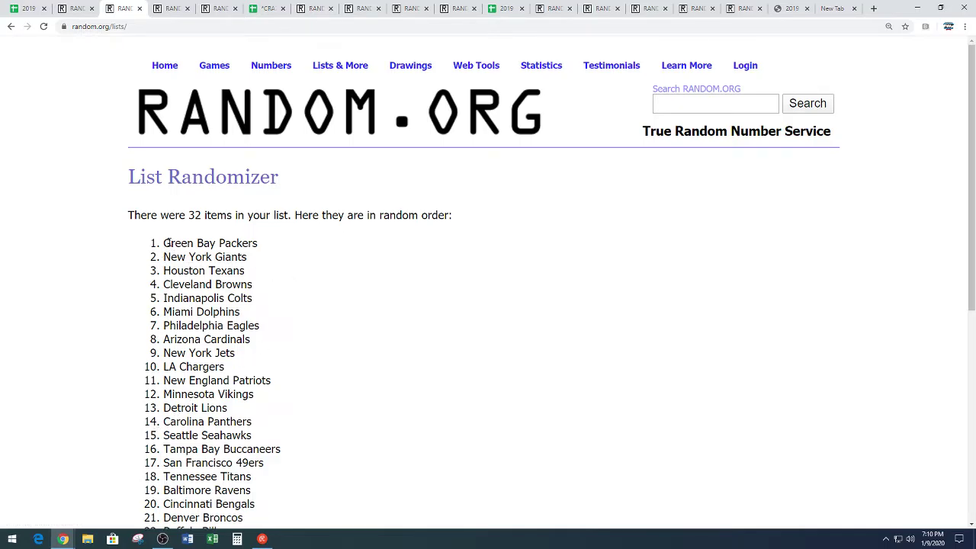
Step: Copy the first six shuffled teams, starting with Green Bay Packers
{"action": "mouse_move", "coordinate": [165, 243]}
{"action": "left_mouse_down"}
{"action": "mouse_move", "coordinate": [272, 264]}
{"action": "mouse_move", "coordinate": [284, 313]}
{"action": "left_mouse_up"}
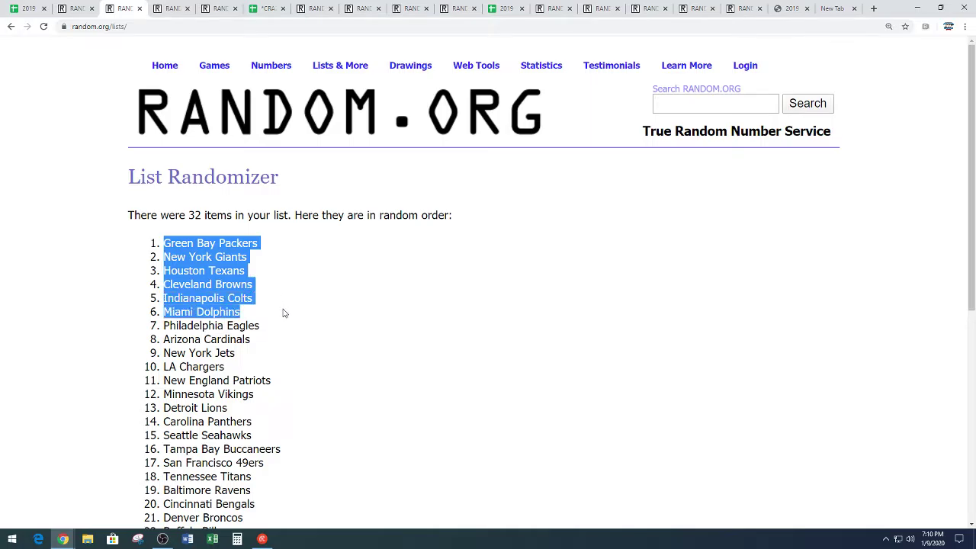
{"action": "right_click", "coordinate": [192, 285]}
{"action": "left_click", "coordinate": [202, 292]}
{"action": "left_click", "coordinate": [275, 279]}
{"action": "scroll", "coordinate": [308, 390], "scroll_direction": "down", "scroll_amount": 5}
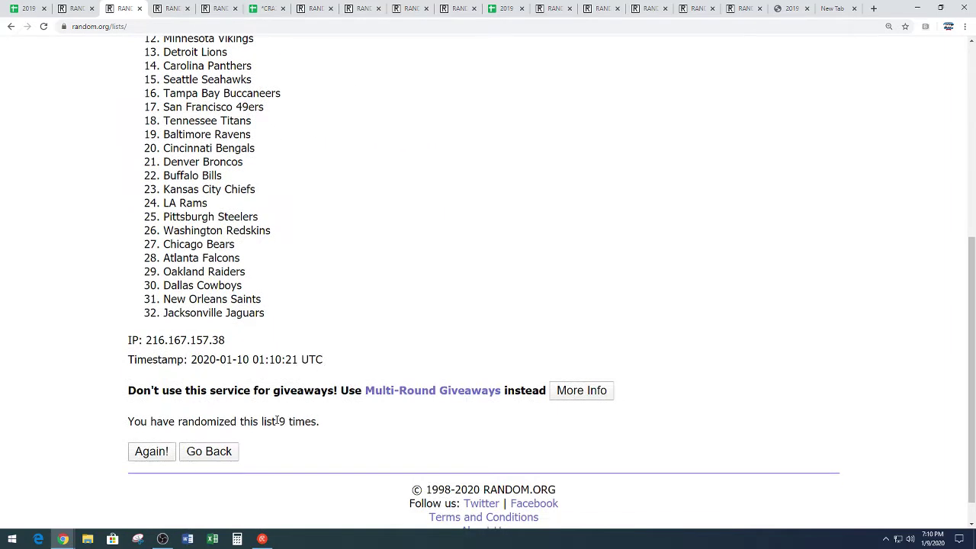
{"action": "left_click_drag", "start_coordinate": [278, 421], "coordinate": [345, 425]}
{"action": "left_click", "coordinate": [345, 343]}
{"action": "scroll", "coordinate": [359, 294], "scroll_direction": "up", "scroll_amount": 3}
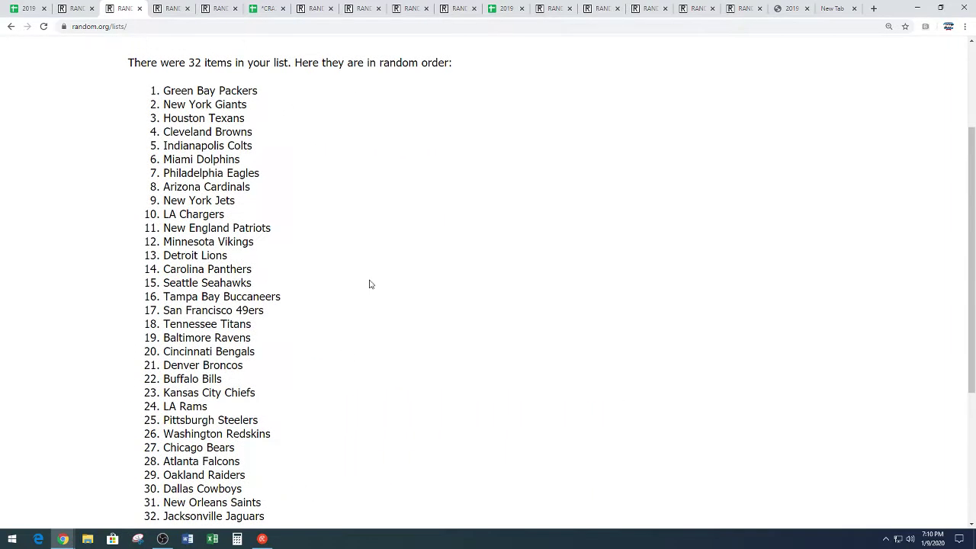
Step: Paste the six randomized teams into D65:D70
{"action": "left_click", "coordinate": [30, 10]}
{"action": "left_click", "coordinate": [356, 163]}
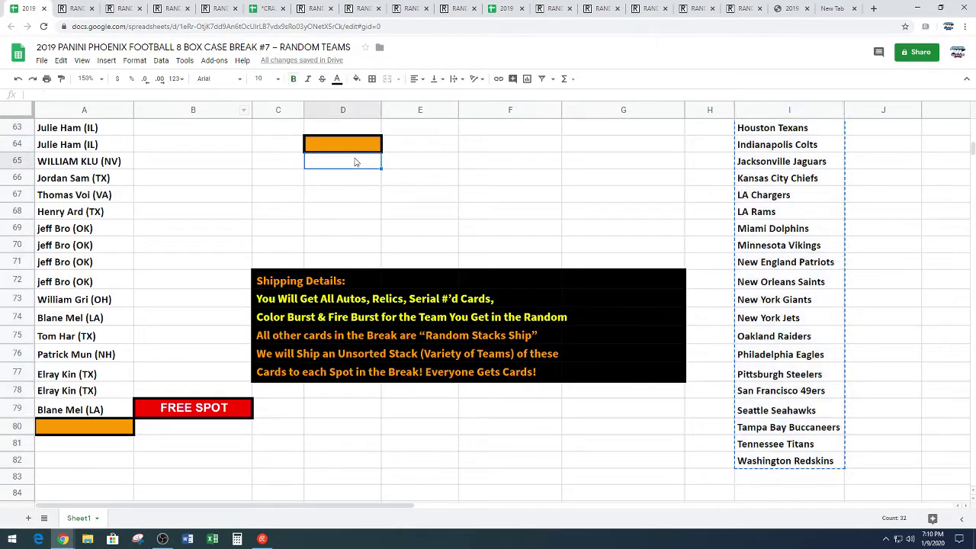
{"action": "key", "text": "ctrl+v"}
{"action": "left_click", "coordinate": [490, 210]}
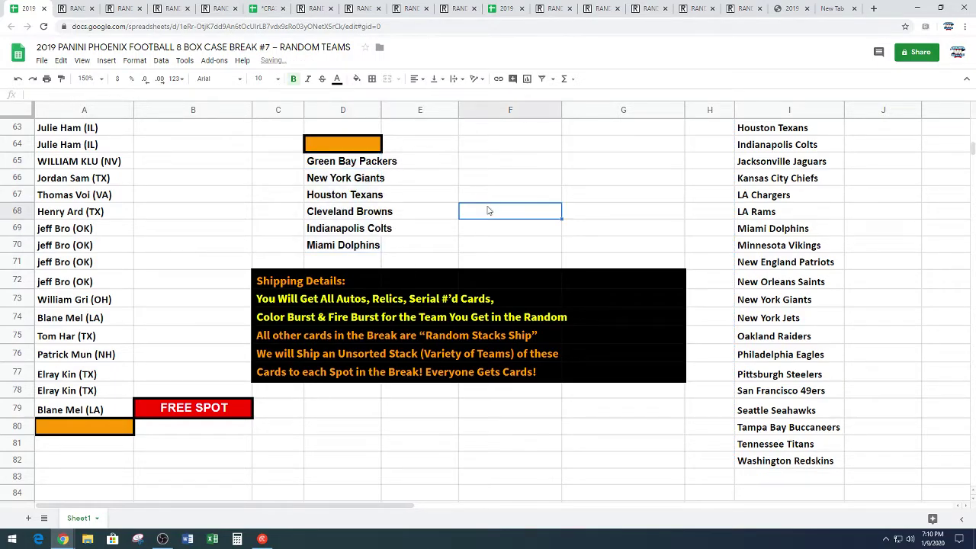
Step: Change I62 to 'Packers & Giants' and fill it cyan
{"action": "scroll", "coordinate": [819, 259], "scroll_direction": "up", "scroll_amount": 1}
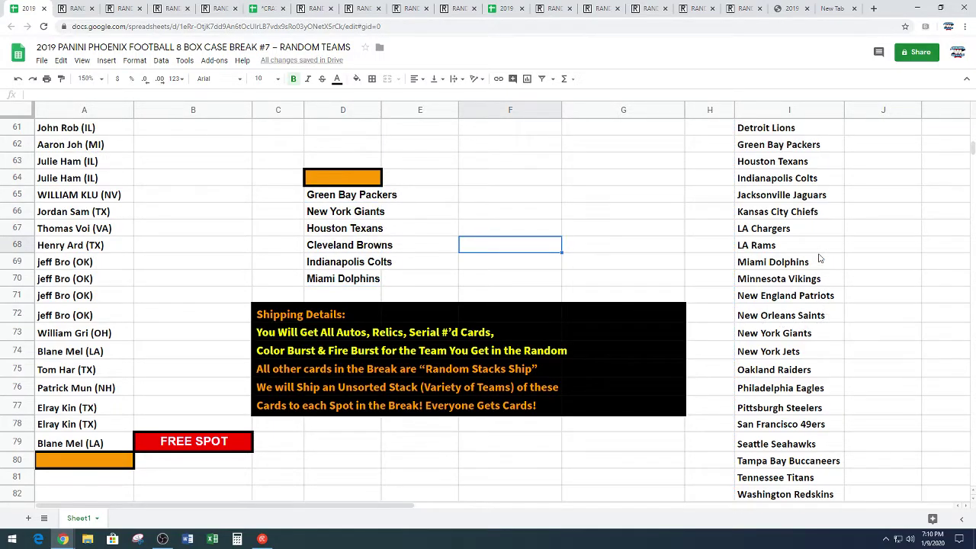
{"action": "double_click", "coordinate": [831, 150]}
{"action": "type", "text": "&"}
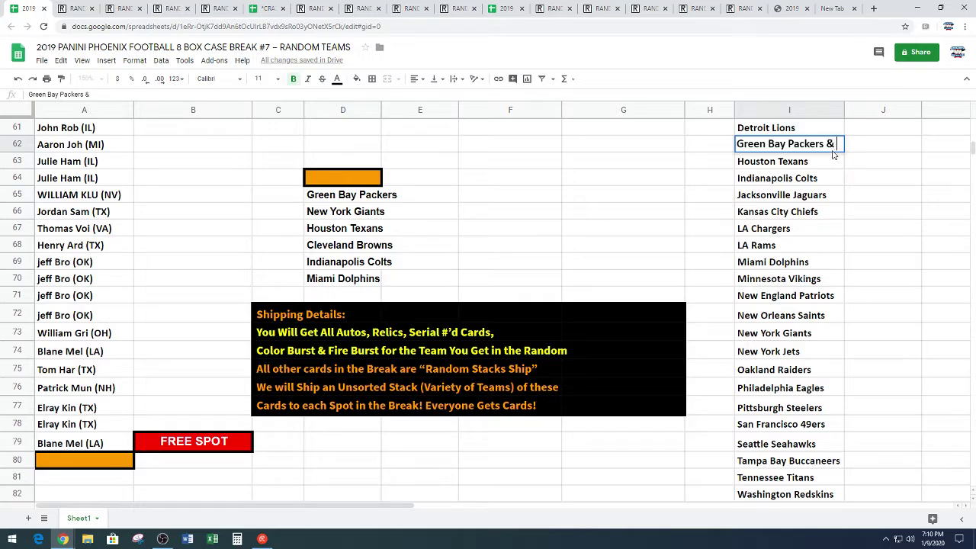
{"action": "type", "text": " Giants"}
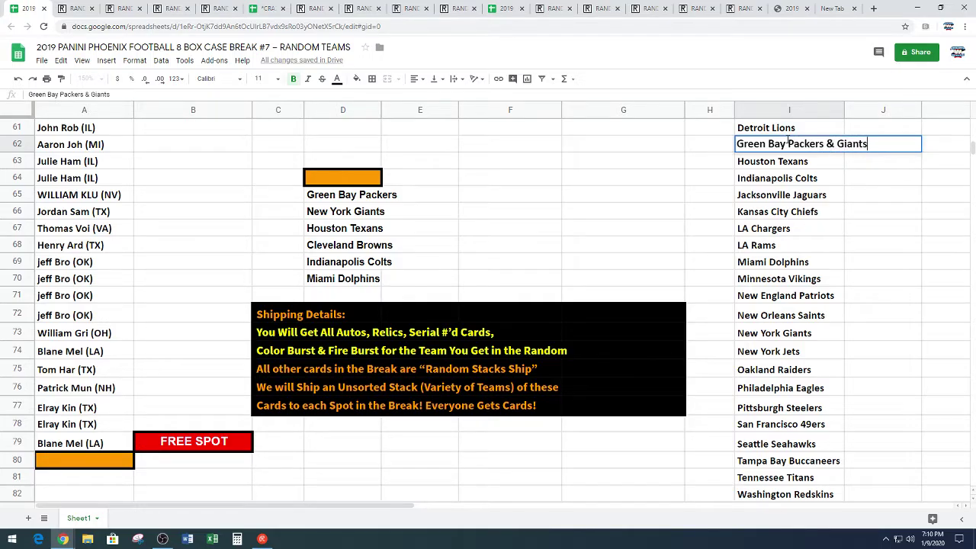
{"action": "left_click", "coordinate": [789, 143]}
{"action": "key", "text": "BackSpace"}
{"action": "key", "text": "BackSpace"}
{"action": "key", "text": "BackSpace"}
{"action": "key", "text": "BackSpace"}
{"action": "key", "text": "BackSpace"}
{"action": "key", "text": "BackSpace"}
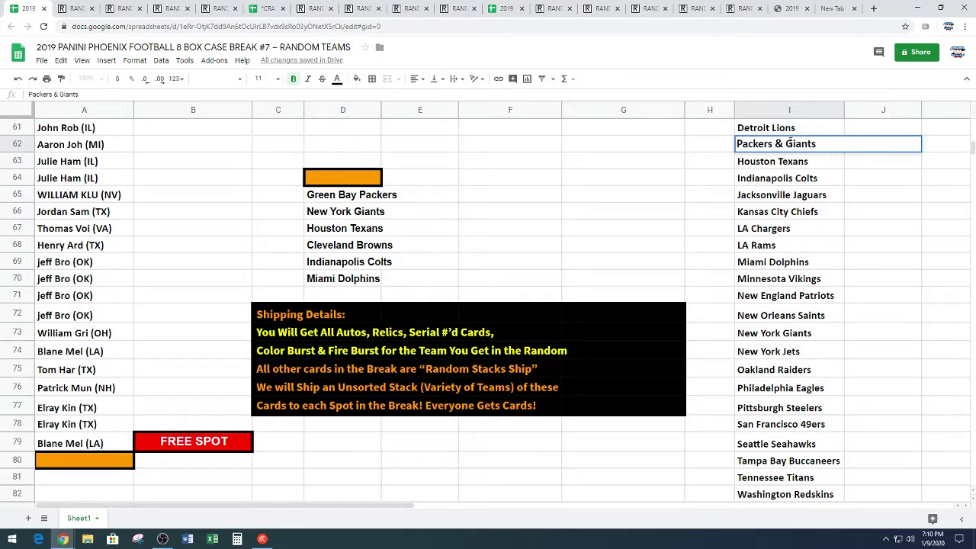
{"action": "left_click", "coordinate": [356, 78]}
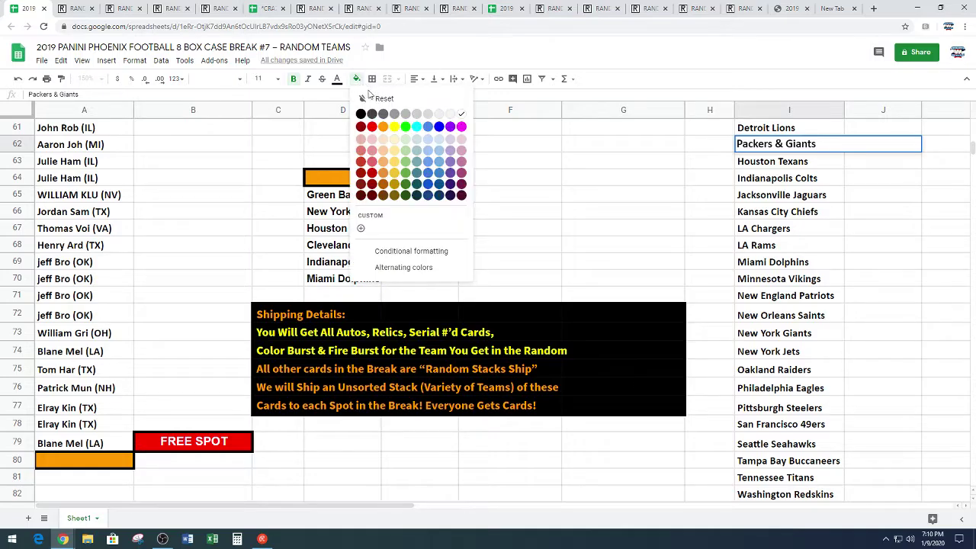
{"action": "left_click", "coordinate": [417, 126]}
Step: Delete the New York Giants cell from column I, shifting cells up
{"action": "scroll", "coordinate": [580, 199], "scroll_direction": "down", "scroll_amount": 2}
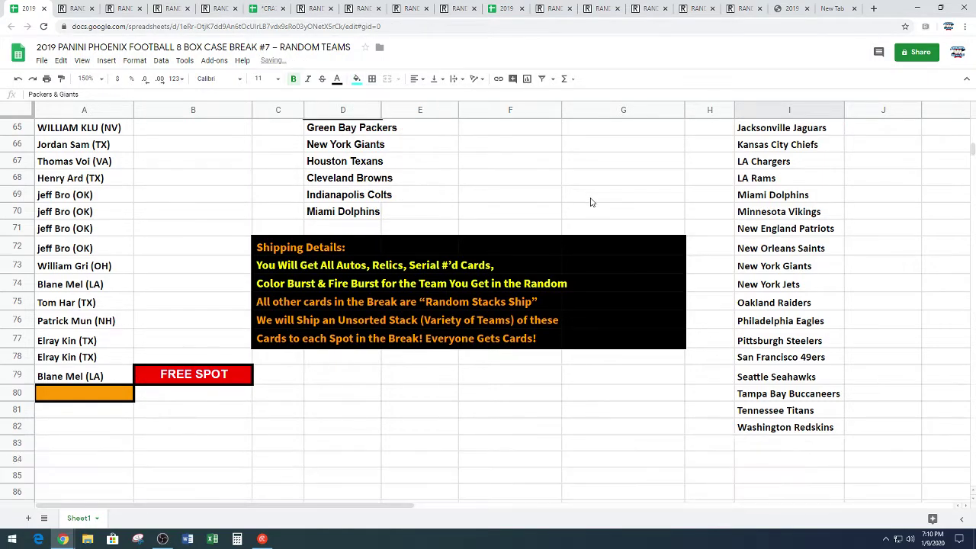
{"action": "scroll", "coordinate": [590, 199], "scroll_direction": "up", "scroll_amount": 2}
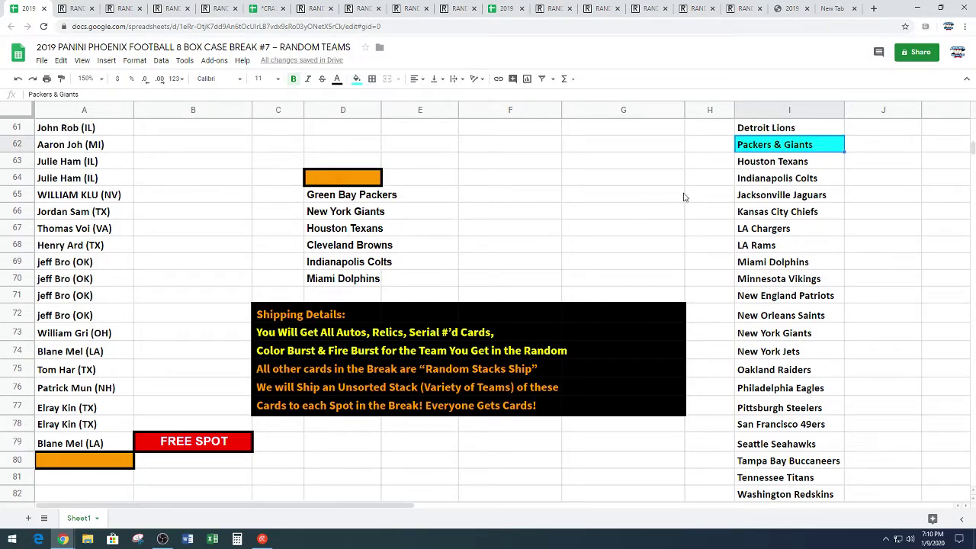
{"action": "right_click", "coordinate": [785, 336]}
{"action": "mouse_move", "coordinate": [822, 352]}
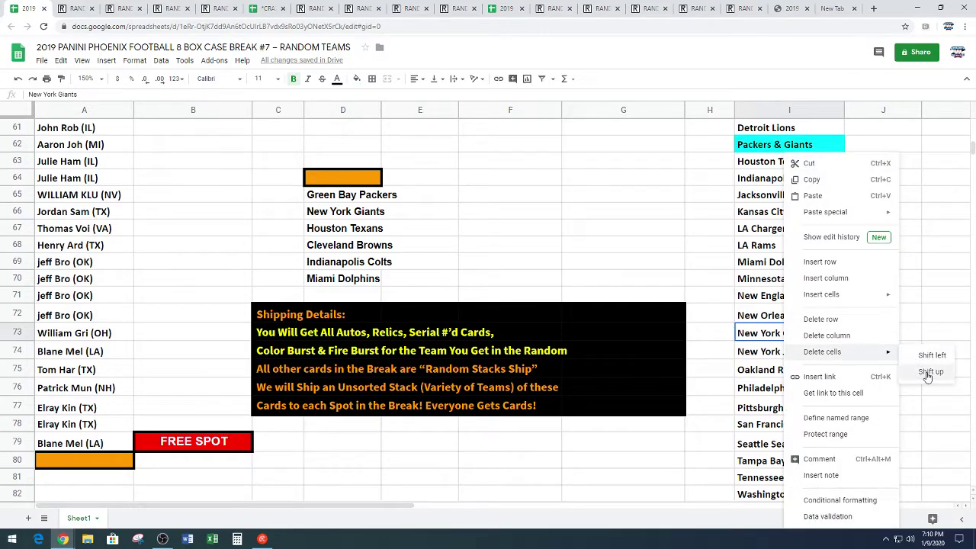
{"action": "left_click", "coordinate": [928, 373]}
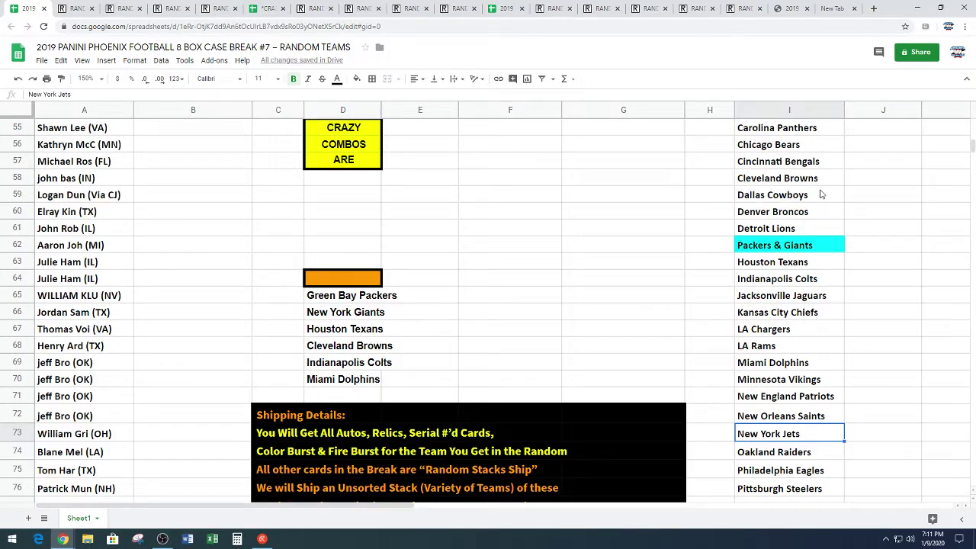
Step: Combine Cleveland Browns into a cyan 'Browns & Texans' entry and delete the separate Houston Texans cell
{"action": "double_click", "coordinate": [828, 179]}
{"action": "type", "text": "&"}
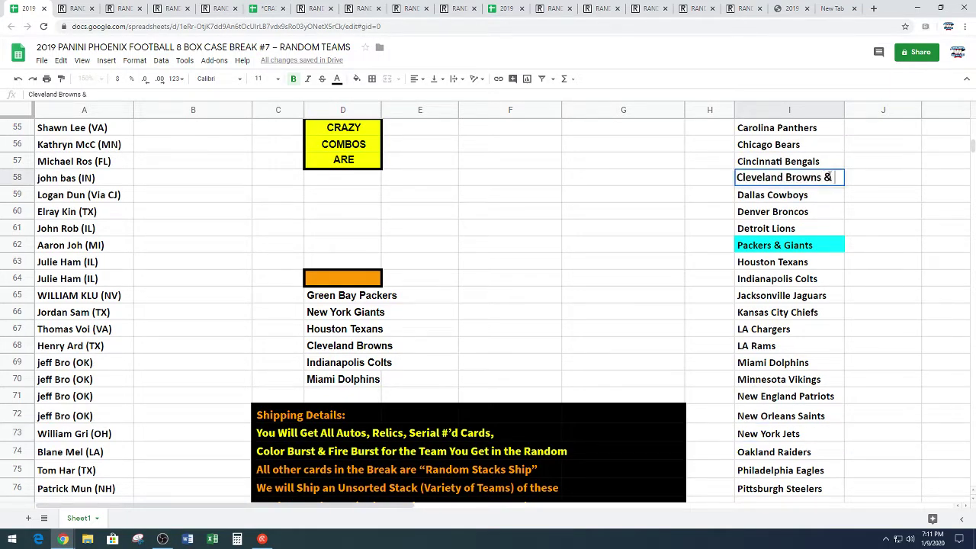
{"action": "type", "text": "Texans"}
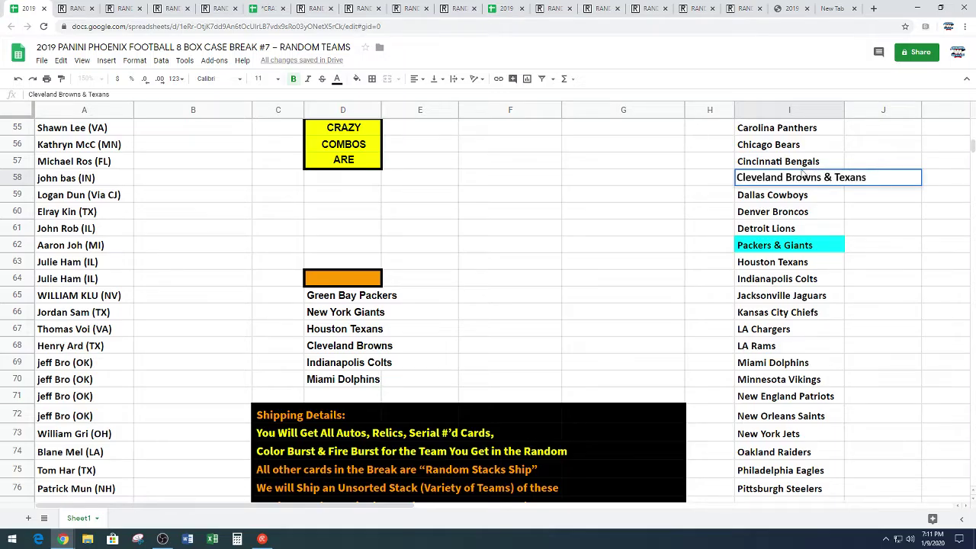
{"action": "left_click", "coordinate": [788, 177]}
{"action": "key", "text": "BackSpace"}
{"action": "key", "text": "BackSpace"}
{"action": "key", "text": "BackSpace"}
{"action": "key", "text": "BackSpace"}
{"action": "key", "text": "BackSpace"}
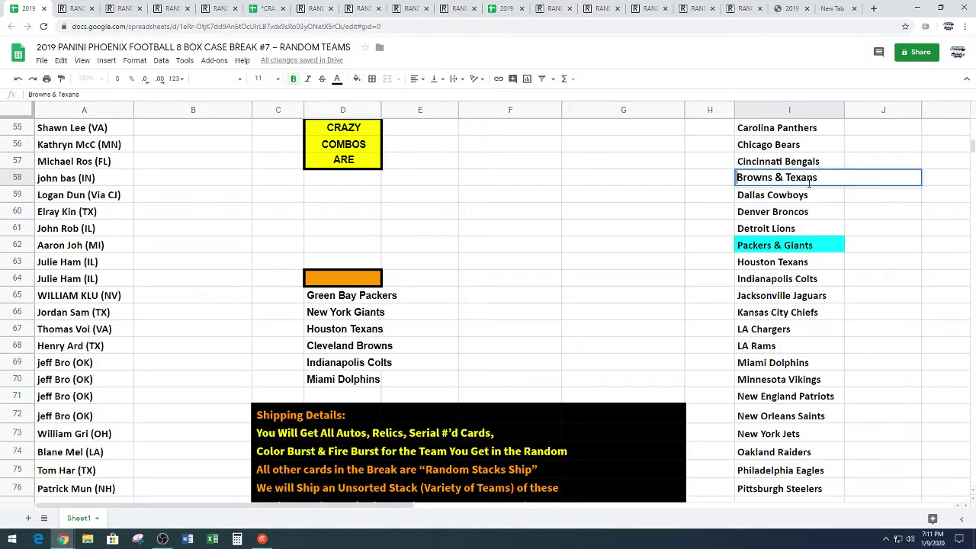
{"action": "left_click", "coordinate": [356, 79]}
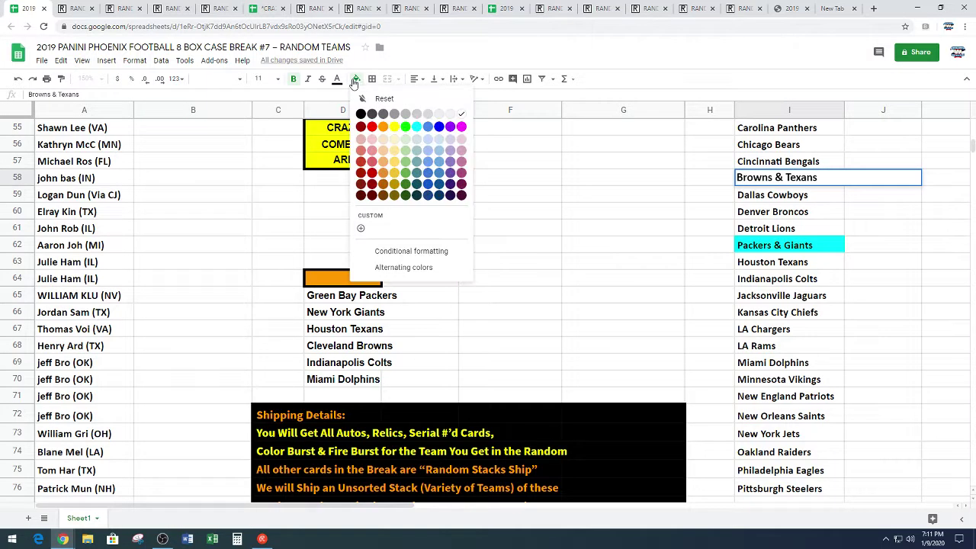
{"action": "left_click", "coordinate": [419, 126]}
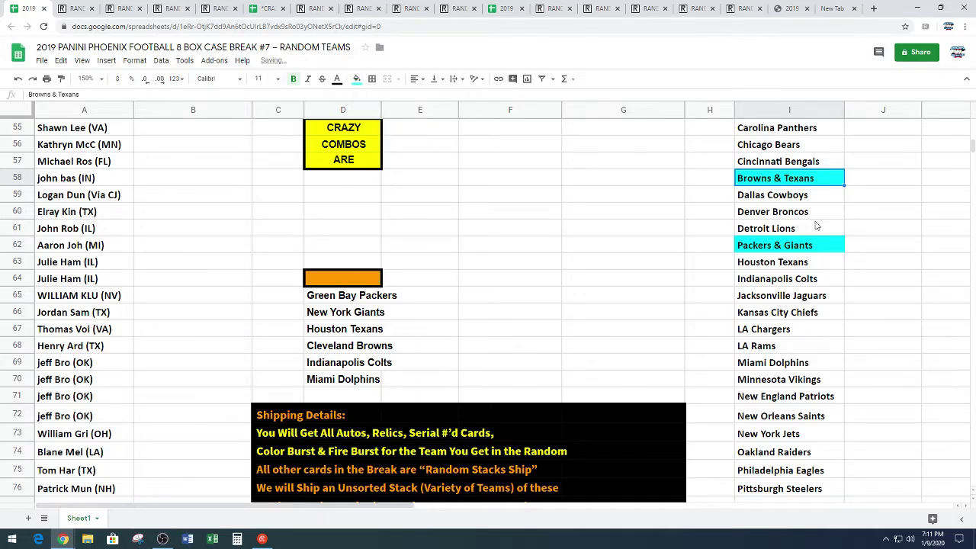
{"action": "right_click", "coordinate": [814, 267]}
{"action": "mouse_move", "coordinate": [851, 352]}
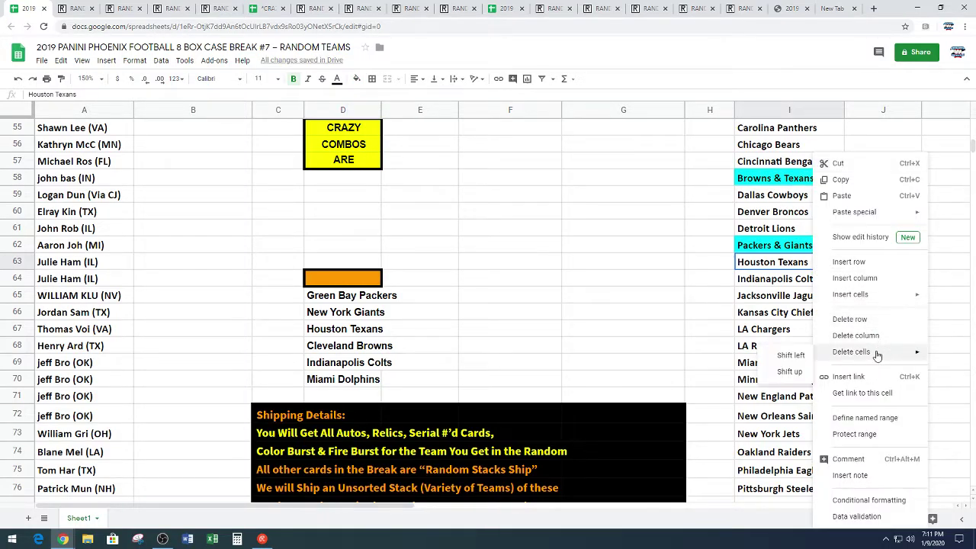
{"action": "left_click", "coordinate": [794, 372]}
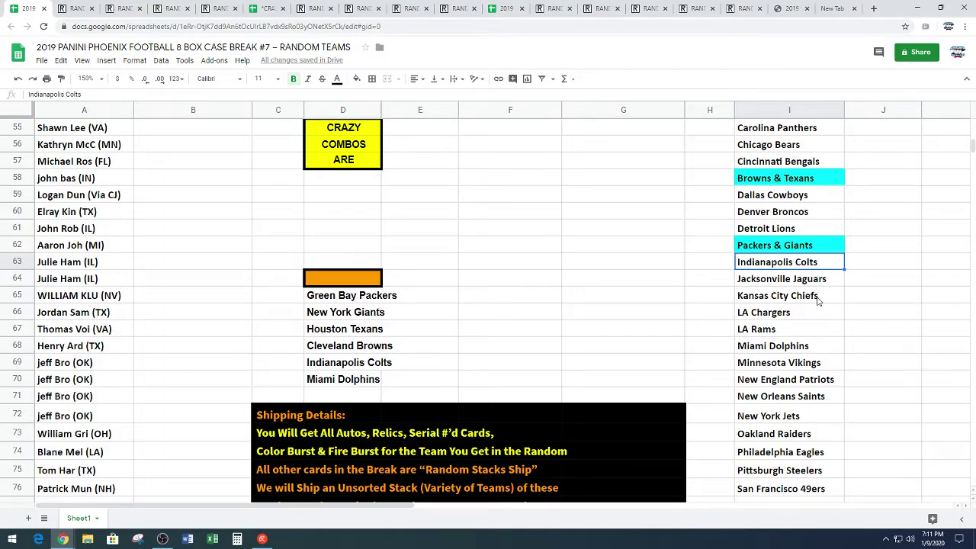
Step: Make the Miami Dolphins cell a cyan 'Dolphins & Colts' entry and delete Indianapolis Colts, shifting up
{"action": "double_click", "coordinate": [840, 345]}
{"action": "type", "text": "olt"}
{"action": "key", "text": "BackSpace"}
{"action": "key", "text": "BackSpace"}
{"action": "key", "text": "BackSpace"}
{"action": "key", "text": "BackSpace"}
{"action": "left_click", "coordinate": [357, 79]}
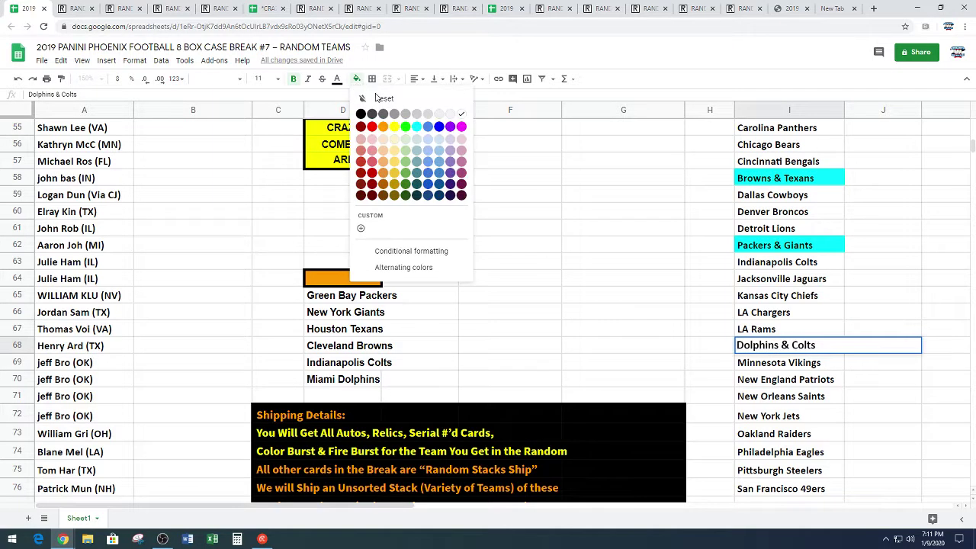
{"action": "left_click", "coordinate": [423, 141]}
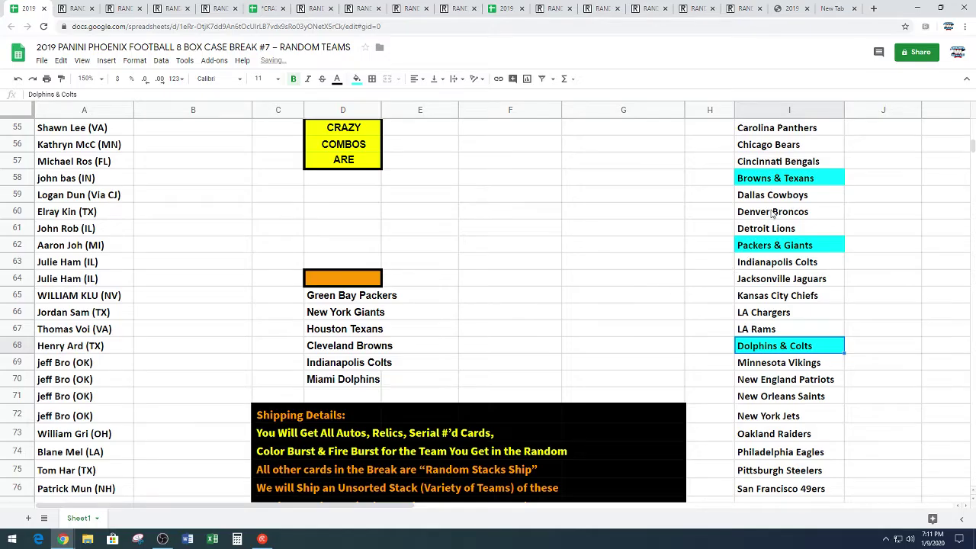
{"action": "right_click", "coordinate": [787, 262]}
{"action": "mouse_move", "coordinate": [824, 351]}
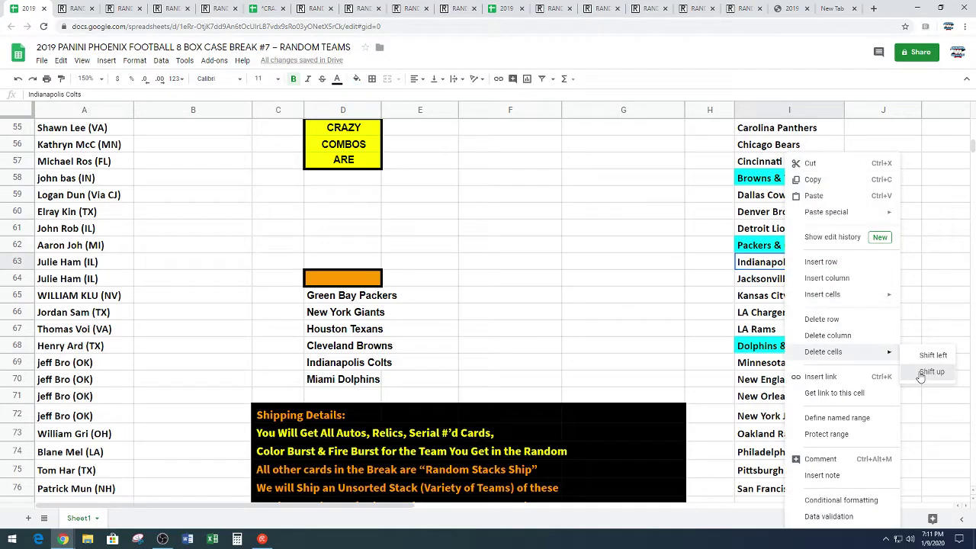
{"action": "left_click", "coordinate": [921, 375]}
{"action": "scroll", "coordinate": [572, 309], "scroll_direction": "down", "scroll_amount": 1}
{"action": "scroll", "coordinate": [90, 386], "scroll_direction": "down", "scroll_amount": 3}
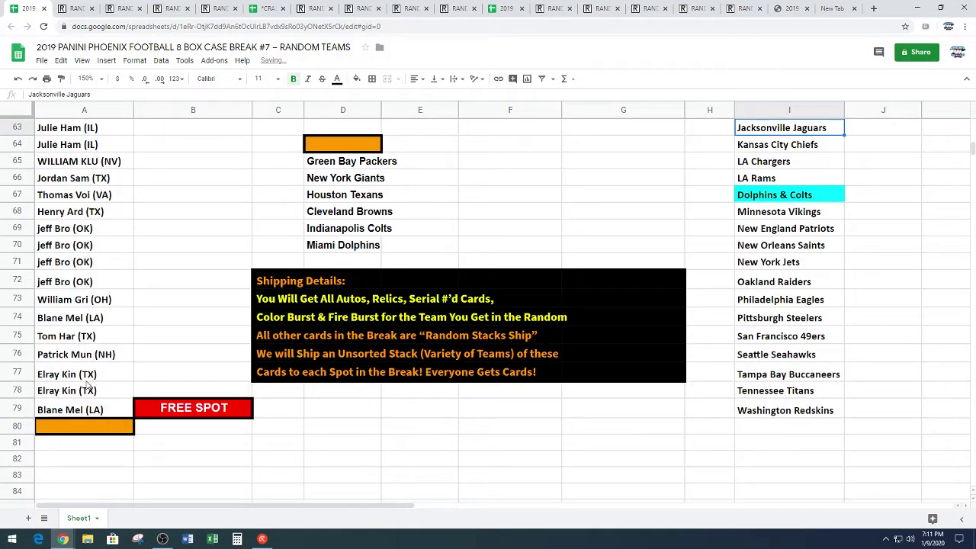
Step: Undo the accidental paste of team names over A51:A79
{"action": "left_click", "coordinate": [17, 412]}
{"action": "scroll", "coordinate": [259, 321], "scroll_direction": "up", "scroll_amount": 4}
{"action": "scroll", "coordinate": [226, 297], "scroll_direction": "up", "scroll_amount": 1}
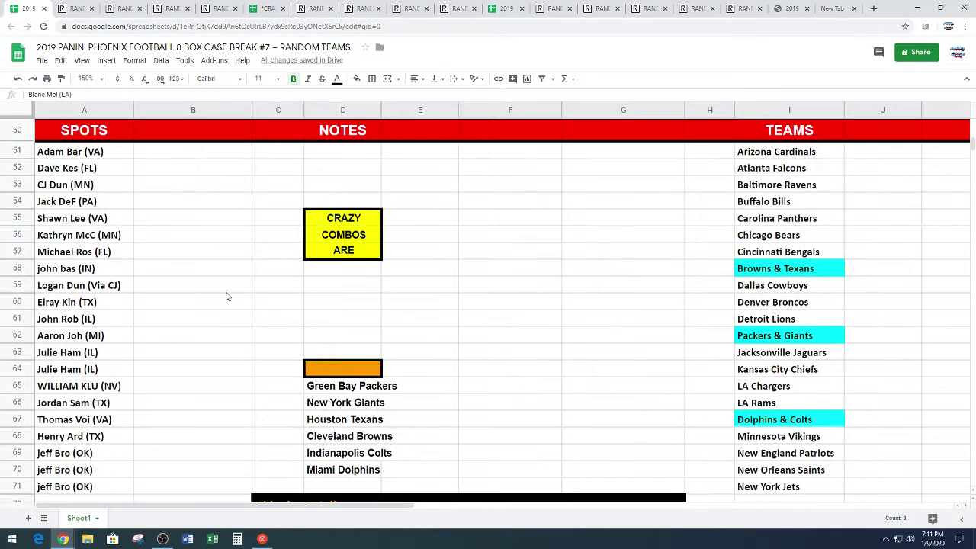
{"action": "left_click_drag", "start_coordinate": [102, 155], "coordinate": [118, 516]}
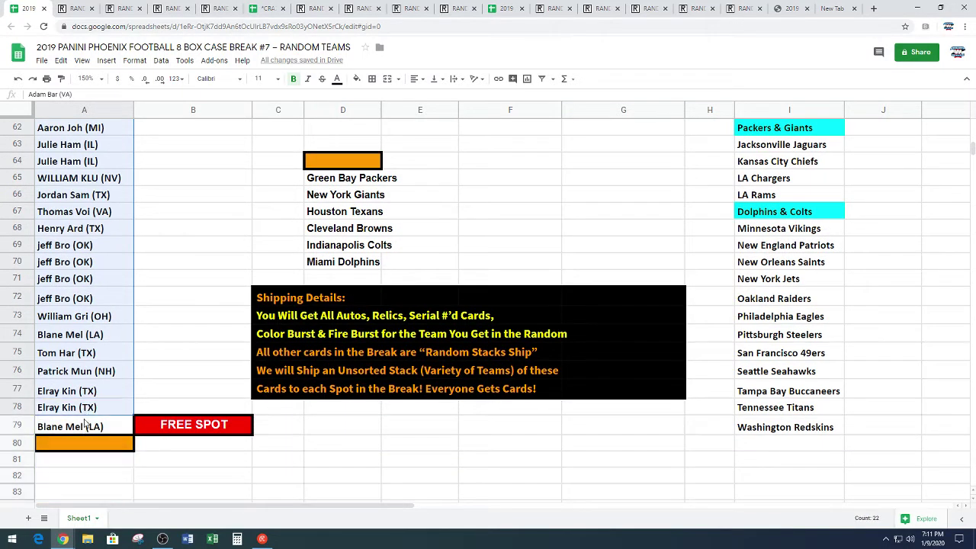
{"action": "left_click_drag", "start_coordinate": [118, 515], "coordinate": [90, 428]}
{"action": "key", "text": "ctrl+v"}
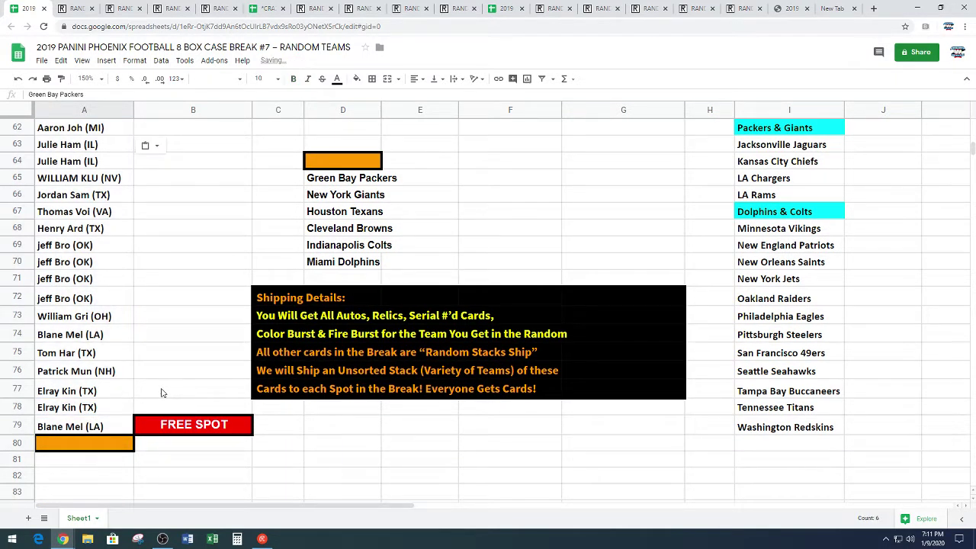
{"action": "left_click", "coordinate": [198, 267]}
{"action": "scroll", "coordinate": [197, 269], "scroll_direction": "up", "scroll_amount": 4}
{"action": "scroll", "coordinate": [194, 269], "scroll_direction": "up", "scroll_amount": 1}
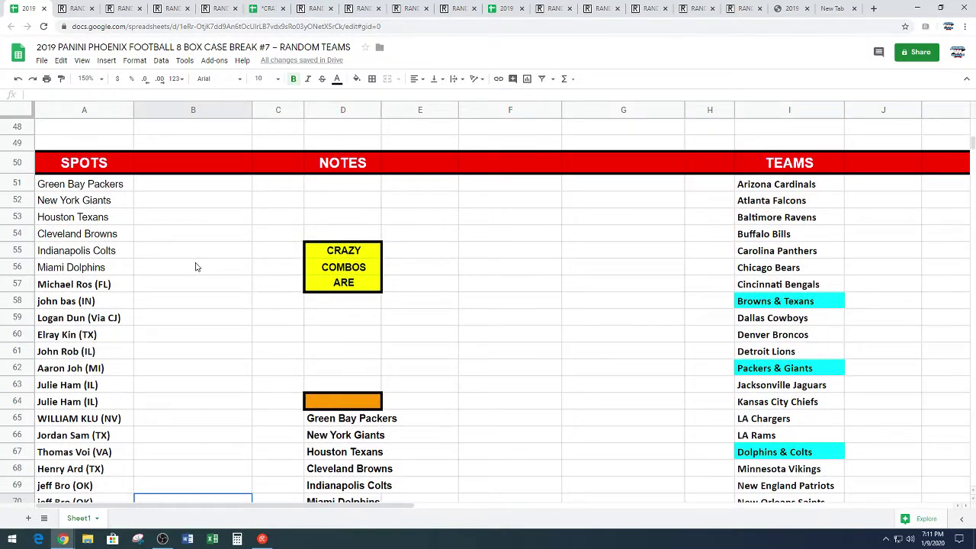
{"action": "key", "text": "ctrl+z"}
Step: Select and copy all 29 participant names in A51:A79, free spot included
{"action": "left_click", "coordinate": [205, 270]}
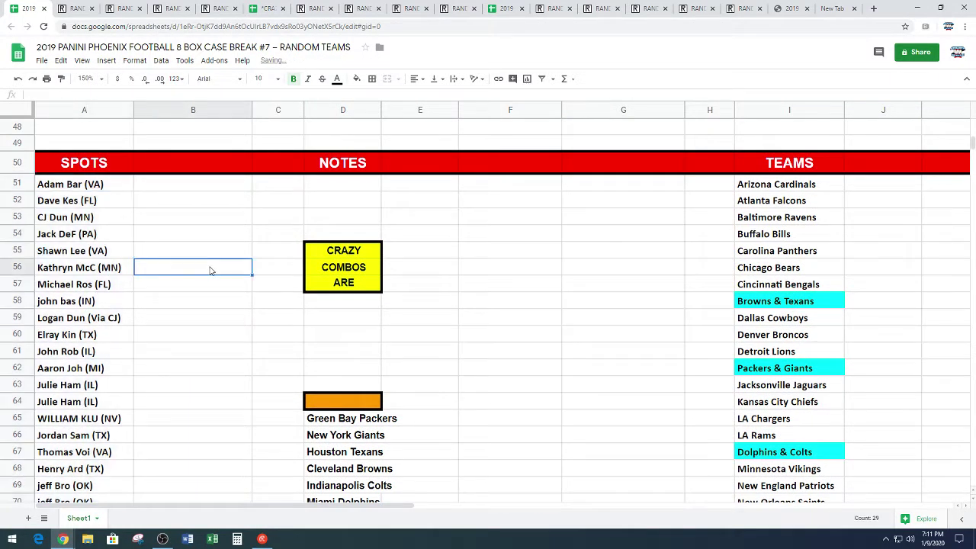
{"action": "left_click_drag", "start_coordinate": [126, 187], "coordinate": [122, 200]}
{"action": "left_click_drag", "start_coordinate": [113, 279], "coordinate": [107, 343]}
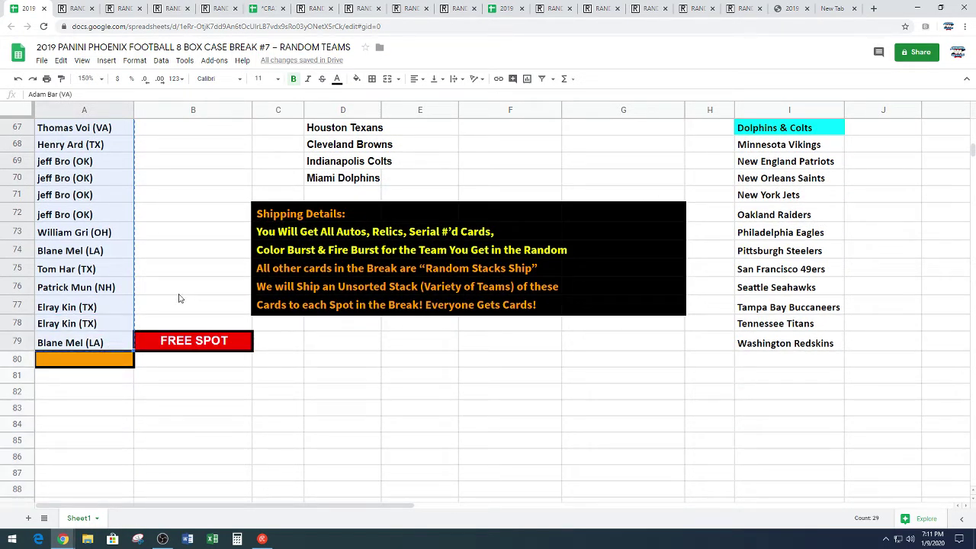
{"action": "scroll", "coordinate": [159, 246], "scroll_direction": "up", "scroll_amount": 3}
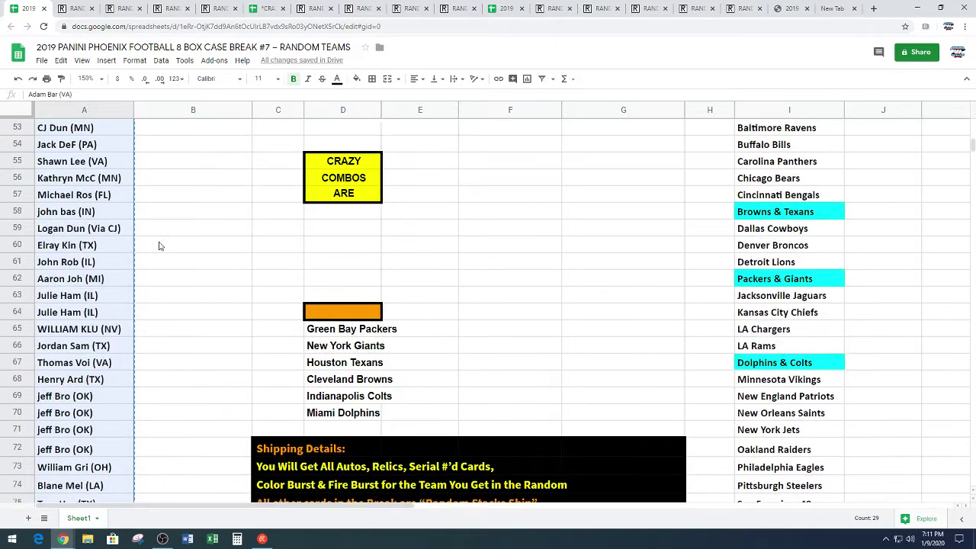
{"action": "scroll", "coordinate": [159, 246], "scroll_direction": "up", "scroll_amount": 2}
Step: Paste the 29 participant names into the List Randomizer and randomize them
{"action": "left_click", "coordinate": [183, 15]}
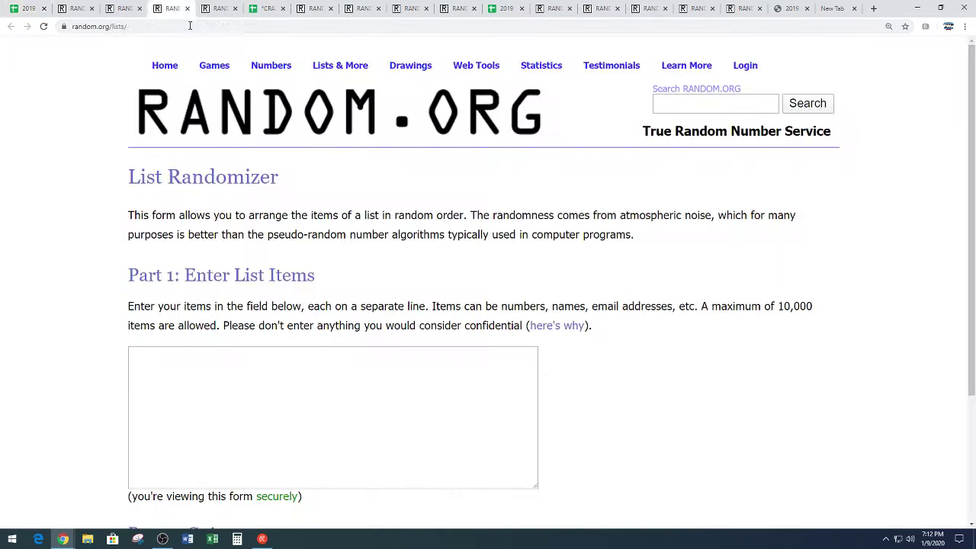
{"action": "scroll", "coordinate": [173, 196], "scroll_direction": "down", "scroll_amount": 2}
{"action": "right_click", "coordinate": [177, 197]}
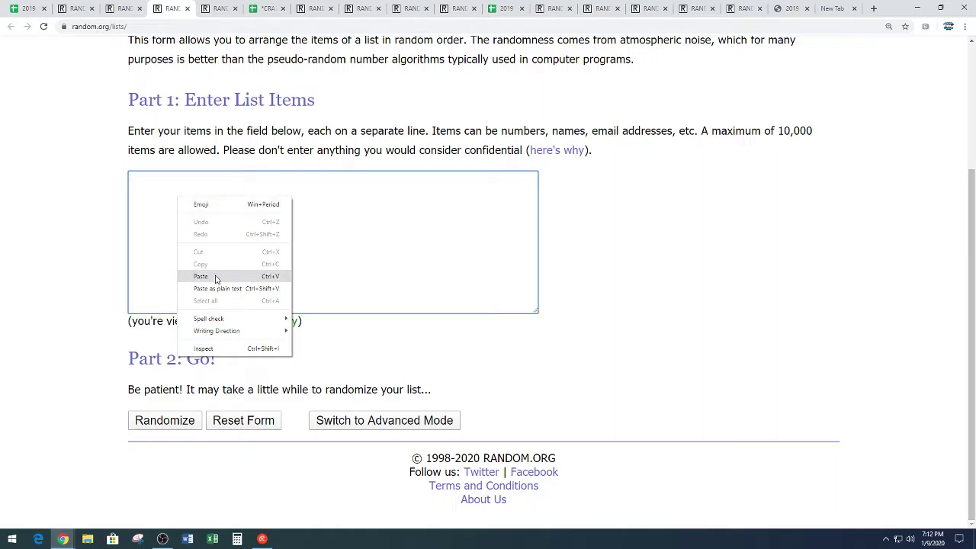
{"action": "left_click", "coordinate": [217, 276]}
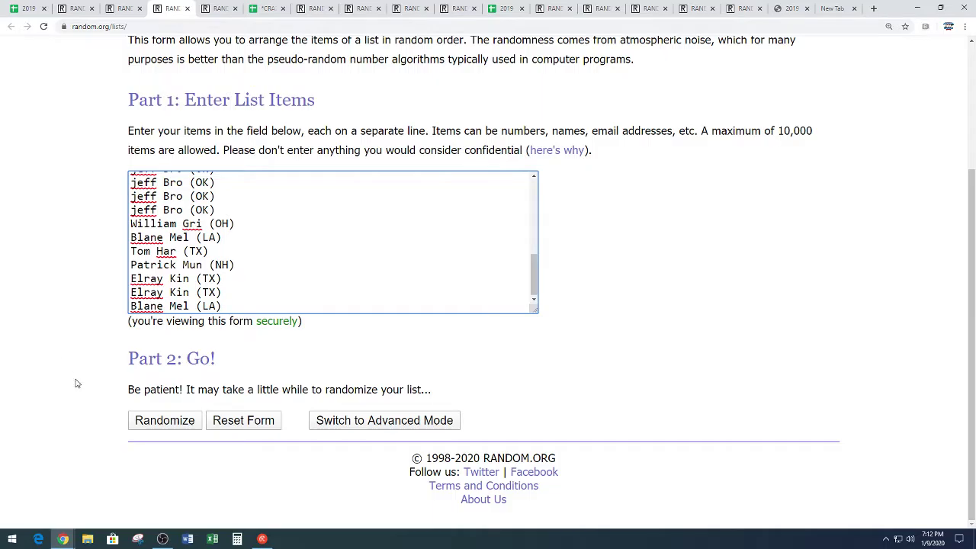
{"action": "left_click", "coordinate": [162, 422]}
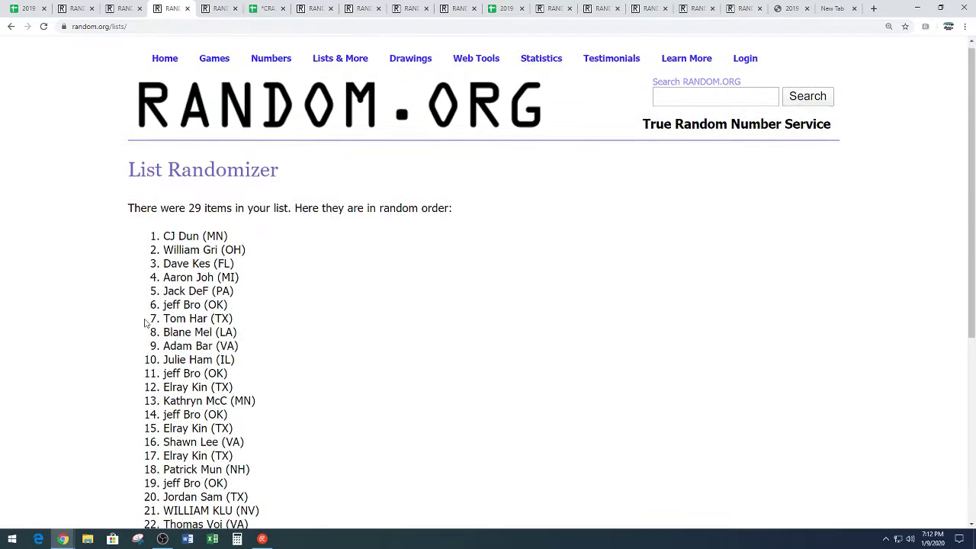
Step: Reshuffle the 29 names with Again! until they have been randomized nine times
{"action": "scroll", "coordinate": [143, 322], "scroll_direction": "down", "scroll_amount": 5}
{"action": "left_click", "coordinate": [156, 429]}
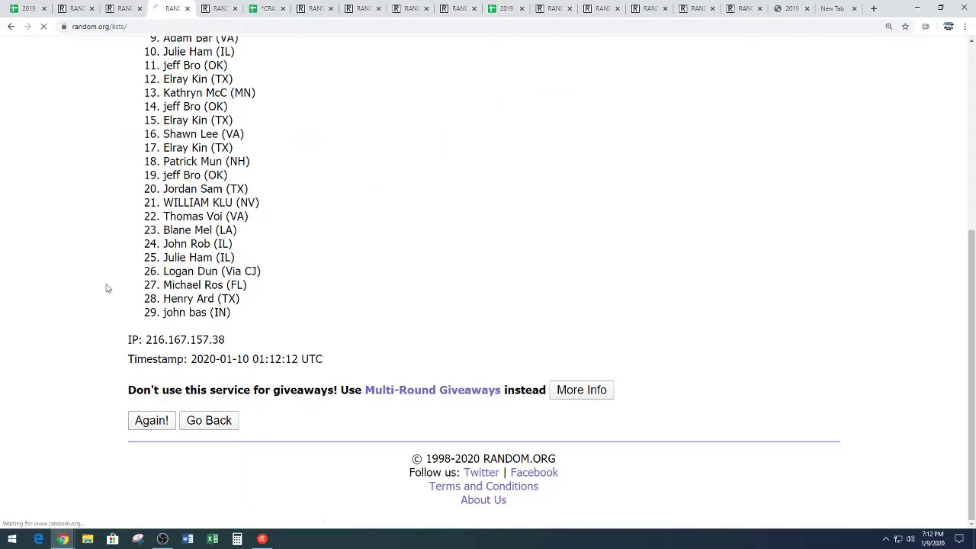
{"action": "scroll", "coordinate": [107, 343], "scroll_direction": "down", "scroll_amount": 5}
{"action": "left_click", "coordinate": [142, 421]}
{"action": "scroll", "coordinate": [102, 331], "scroll_direction": "down", "scroll_amount": 5}
{"action": "left_click", "coordinate": [151, 418]}
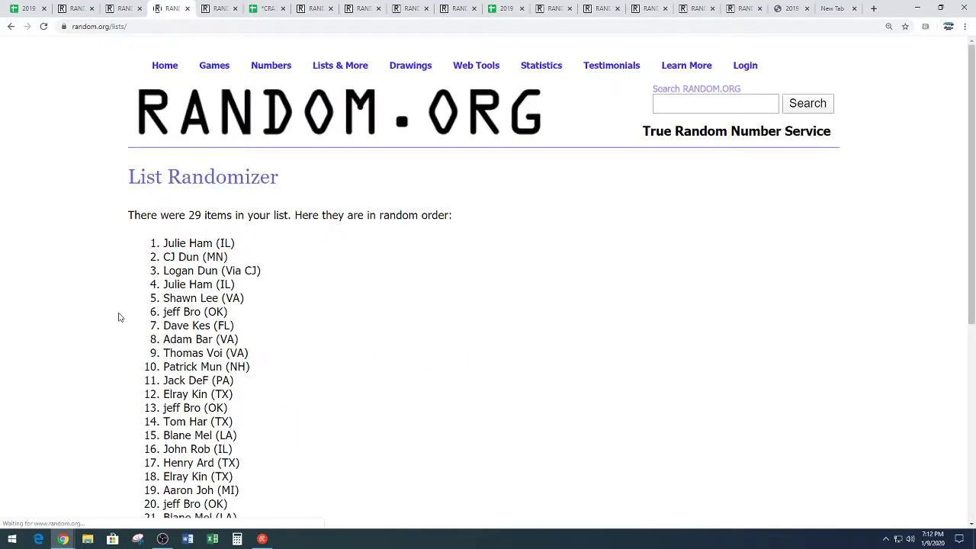
{"action": "scroll", "coordinate": [119, 316], "scroll_direction": "down", "scroll_amount": 5}
{"action": "left_click", "coordinate": [158, 430]}
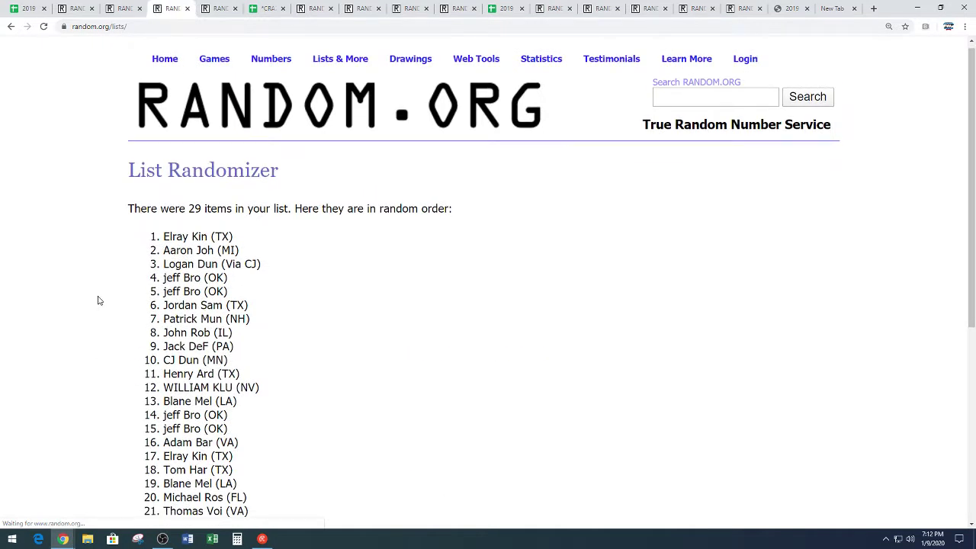
{"action": "scroll", "coordinate": [99, 305], "scroll_direction": "down", "scroll_amount": 5}
{"action": "scroll", "coordinate": [107, 312], "scroll_direction": "down", "scroll_amount": 5}
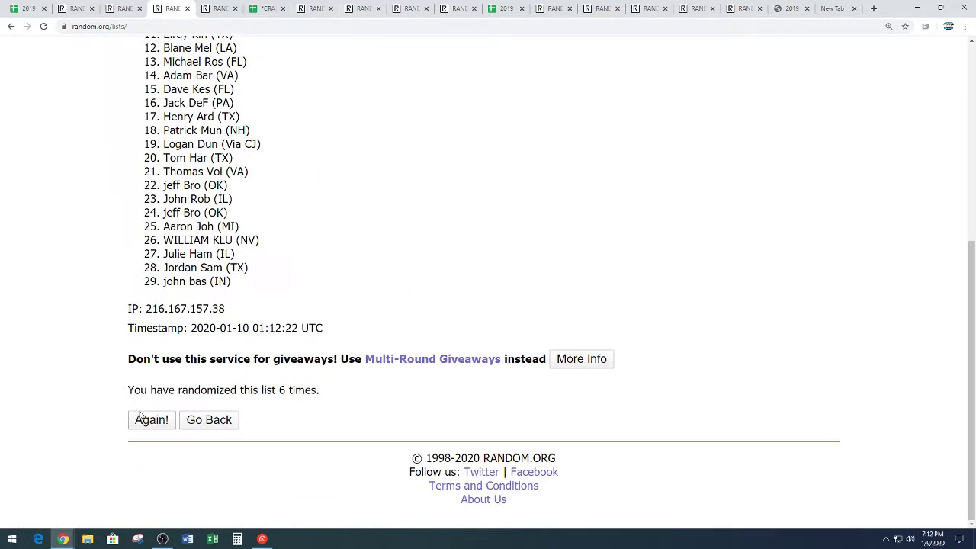
{"action": "left_click", "coordinate": [151, 420]}
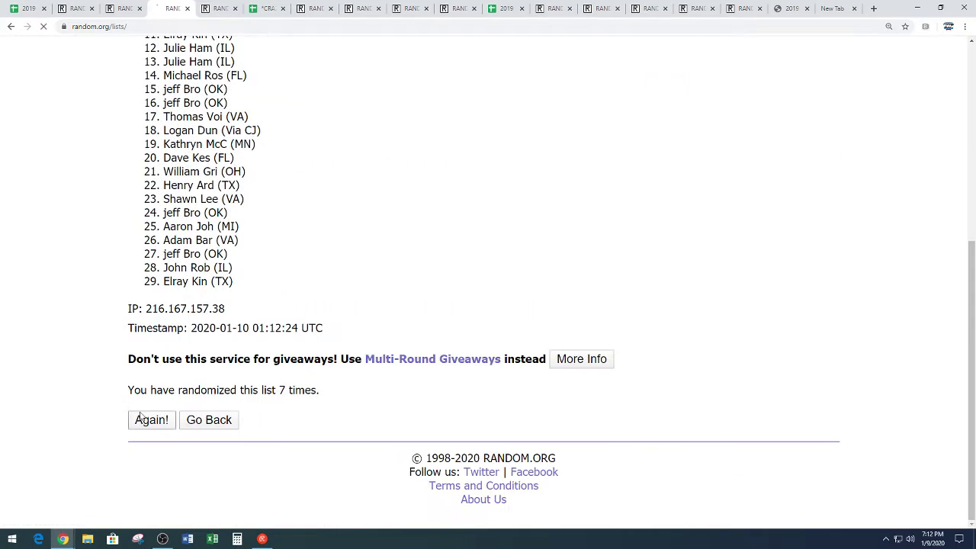
{"action": "scroll", "coordinate": [99, 305], "scroll_direction": "down", "scroll_amount": 5}
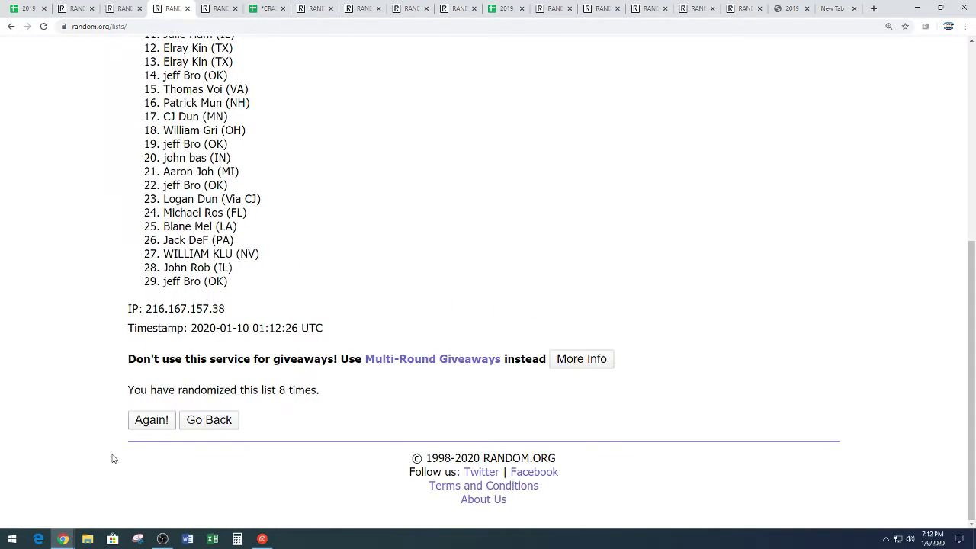
{"action": "left_click", "coordinate": [160, 424]}
{"action": "scroll", "coordinate": [416, 227], "scroll_direction": "down", "scroll_amount": 3}
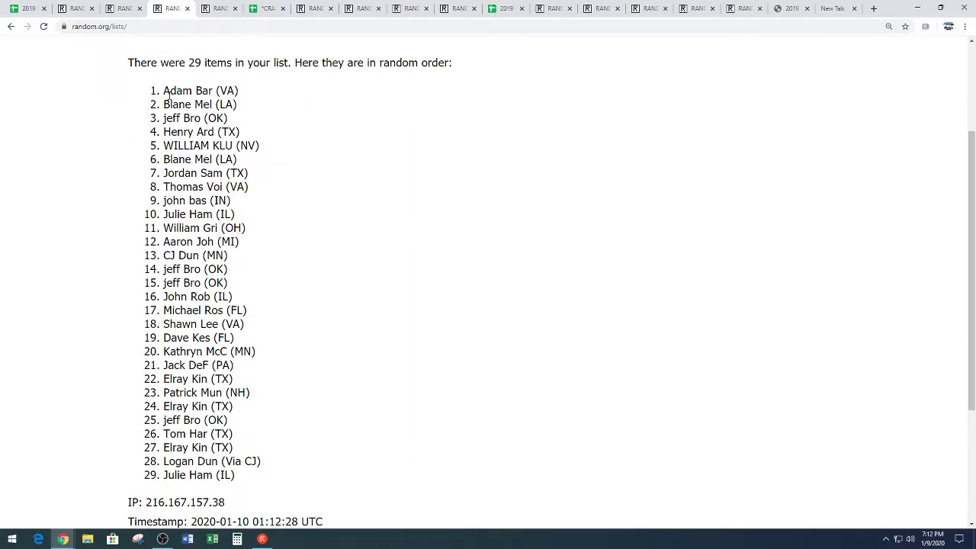
Step: Copy the final randomized list of 29 names and mark the nine-times count
{"action": "left_click_drag", "start_coordinate": [164, 92], "coordinate": [246, 475]}
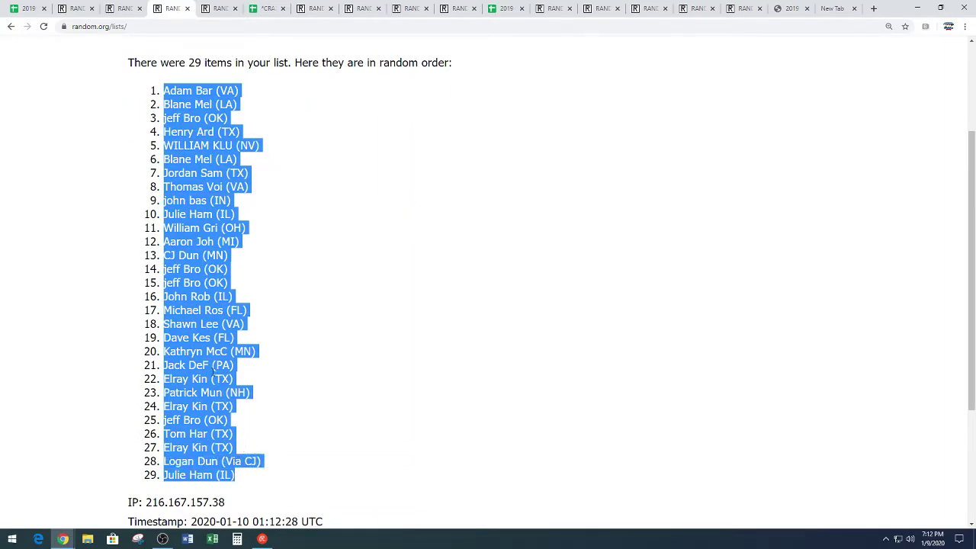
{"action": "right_click", "coordinate": [194, 345]}
{"action": "left_click", "coordinate": [210, 355]}
{"action": "left_click", "coordinate": [260, 340]}
{"action": "scroll", "coordinate": [318, 349], "scroll_direction": "down", "scroll_amount": 3}
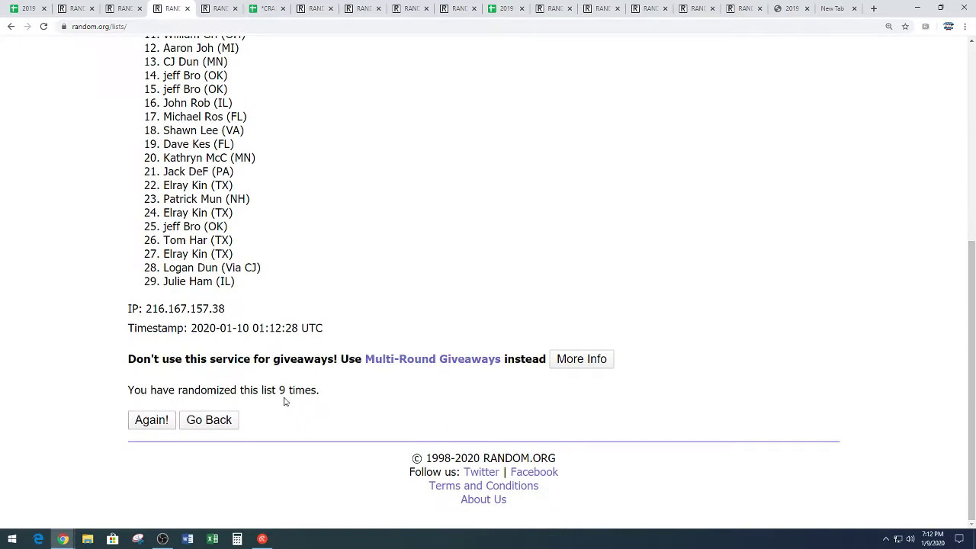
{"action": "left_click_drag", "start_coordinate": [279, 390], "coordinate": [356, 394]}
Step: Back in the break sheet, paste the shuffled participant names into column A from A1
{"action": "left_click", "coordinate": [330, 302]}
{"action": "scroll", "coordinate": [331, 299], "scroll_direction": "up", "scroll_amount": 3}
{"action": "left_click", "coordinate": [27, 8]}
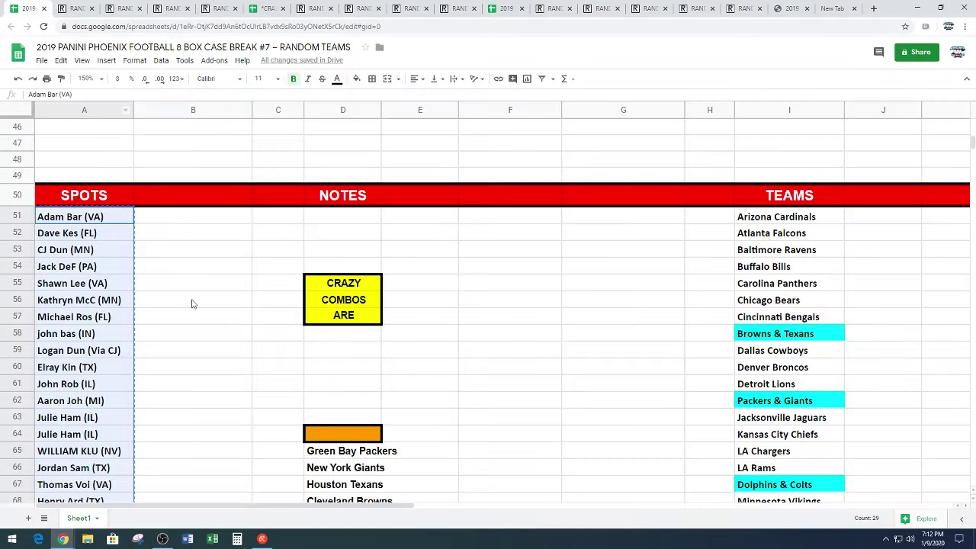
{"action": "scroll", "coordinate": [194, 313], "scroll_direction": "up", "scroll_amount": 5}
{"action": "scroll", "coordinate": [192, 324], "scroll_direction": "up", "scroll_amount": 3}
{"action": "scroll", "coordinate": [192, 323], "scroll_direction": "up", "scroll_amount": 5}
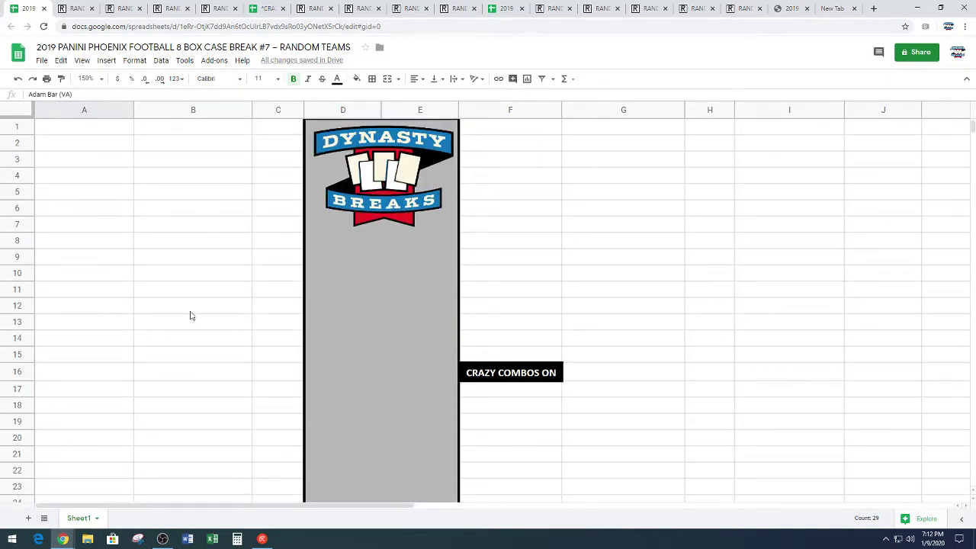
{"action": "left_click", "coordinate": [130, 129]}
{"action": "key", "text": "ctrl+v"}
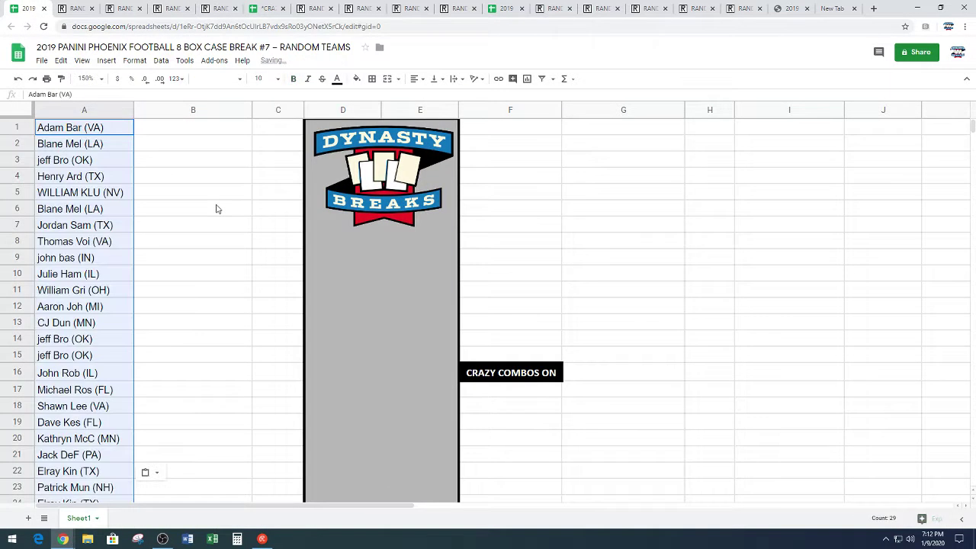
{"action": "left_click", "coordinate": [198, 248]}
Step: Move the names in rows 16–29 into column F starting at F1
{"action": "scroll", "coordinate": [216, 280], "scroll_direction": "down", "scroll_amount": 3}
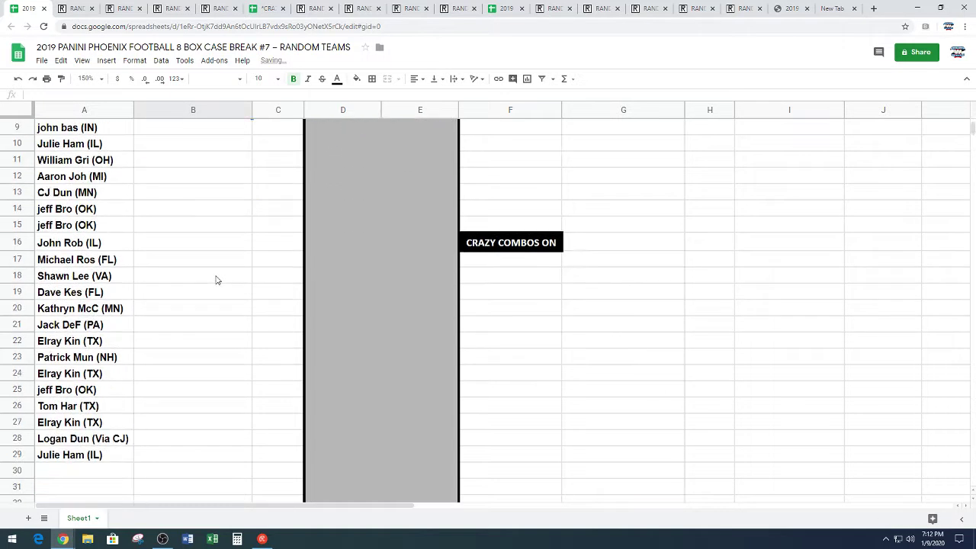
{"action": "left_click_drag", "start_coordinate": [129, 455], "coordinate": [71, 252]}
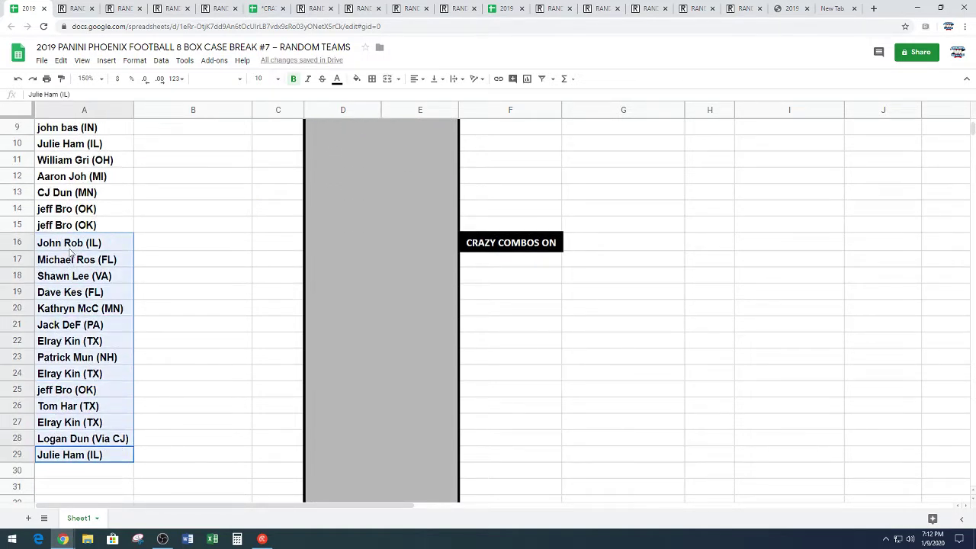
{"action": "key", "text": "ctrl+c"}
{"action": "scroll", "coordinate": [502, 221], "scroll_direction": "up", "scroll_amount": 3}
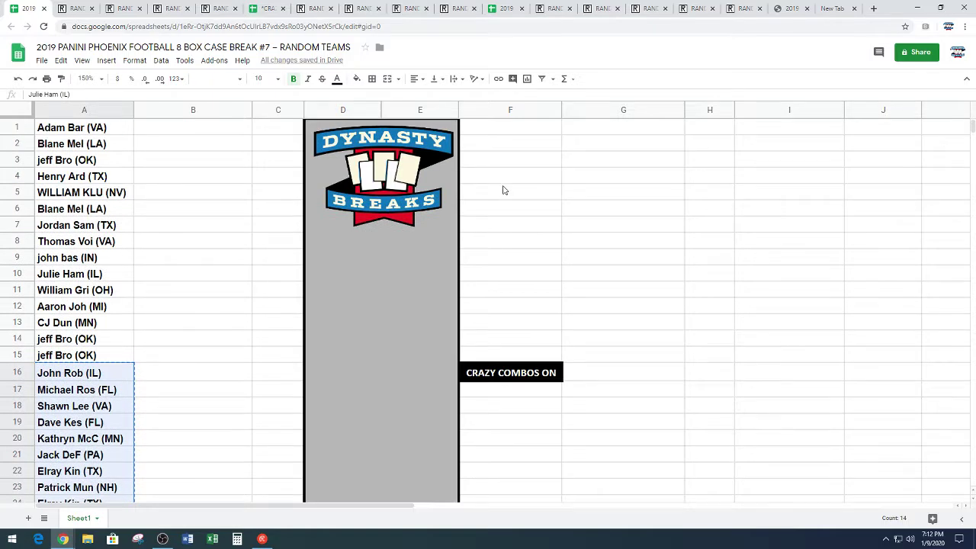
{"action": "left_click", "coordinate": [522, 131]}
{"action": "key", "text": "ctrl+v"}
{"action": "left_click", "coordinate": [648, 210]}
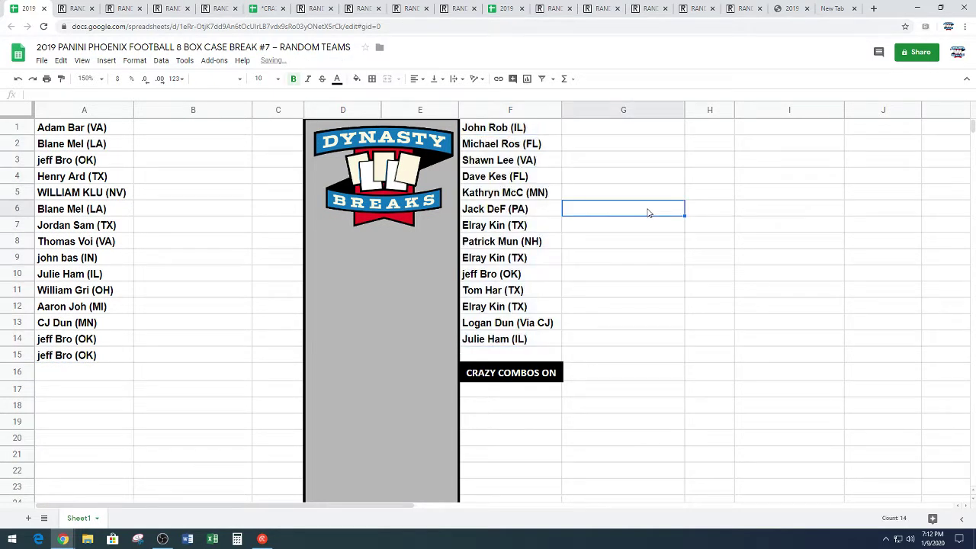
Step: Copy the NFL team list from column I
{"action": "scroll", "coordinate": [669, 257], "scroll_direction": "down", "scroll_amount": 2}
{"action": "scroll", "coordinate": [732, 244], "scroll_direction": "down", "scroll_amount": 5}
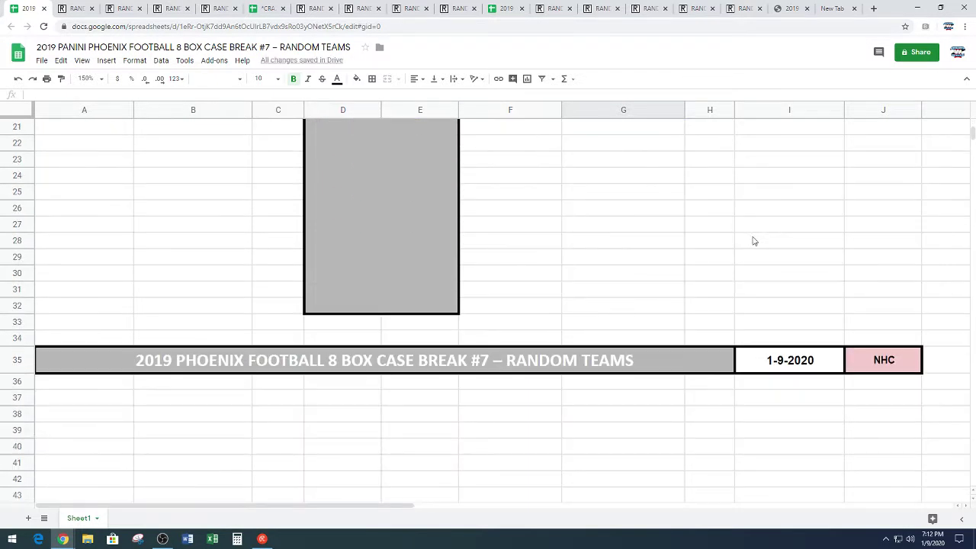
{"action": "scroll", "coordinate": [755, 243], "scroll_direction": "down", "scroll_amount": 2}
{"action": "scroll", "coordinate": [733, 271], "scroll_direction": "down", "scroll_amount": 1}
{"action": "scroll", "coordinate": [839, 244], "scroll_direction": "down", "scroll_amount": 5}
{"action": "scroll", "coordinate": [902, 226], "scroll_direction": "down", "scroll_amount": 1}
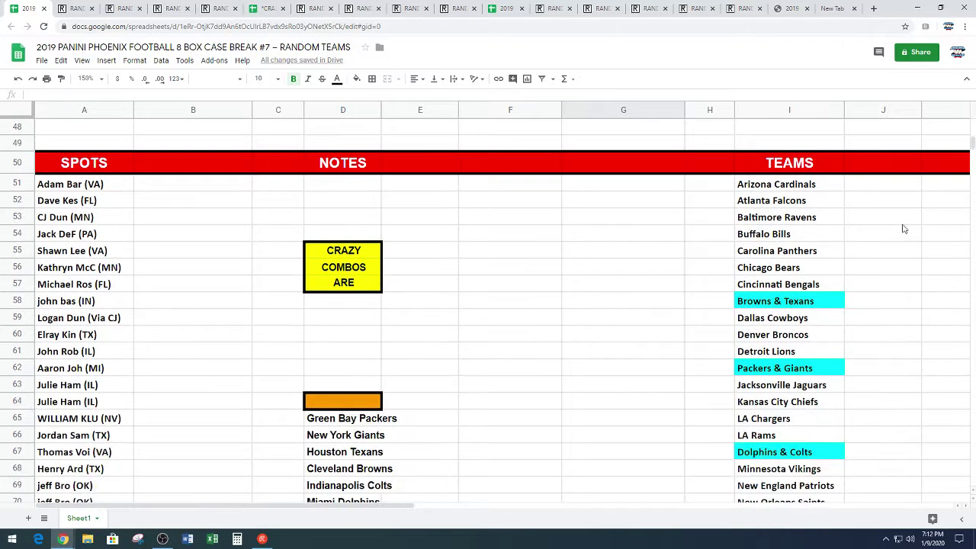
{"action": "left_click_drag", "start_coordinate": [832, 185], "coordinate": [801, 445]}
{"action": "key", "text": "ctrl+c"}
Step: Paste the team list into the RANDOM.ORG list randomizer and randomize it
{"action": "left_click", "coordinate": [217, 8]}
{"action": "scroll", "coordinate": [54, 343], "scroll_direction": "down", "scroll_amount": 1}
{"action": "scroll", "coordinate": [54, 343], "scroll_direction": "down", "scroll_amount": 3}
{"action": "right_click", "coordinate": [175, 266]}
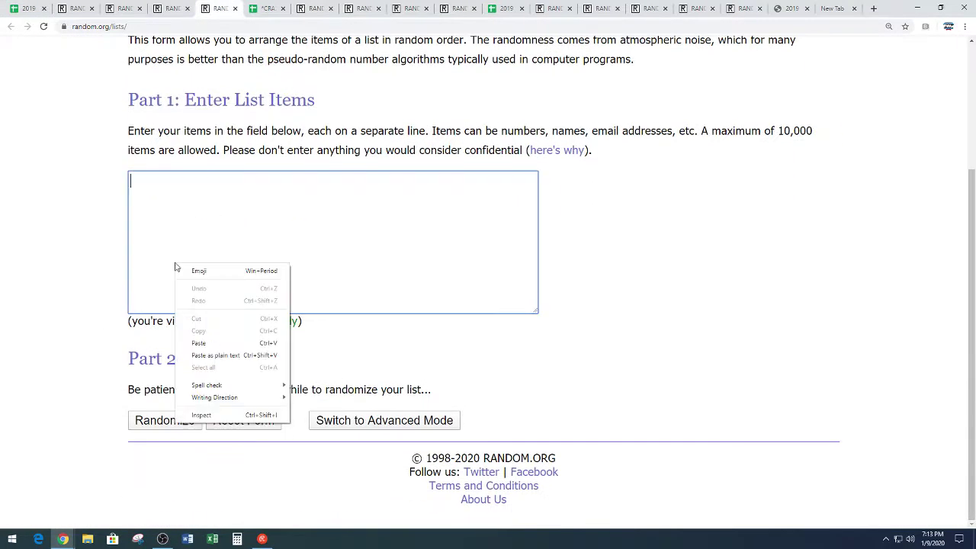
{"action": "left_click", "coordinate": [211, 343]}
{"action": "left_click", "coordinate": [164, 422]}
Step: Reshuffle the team list repeatedly until Baltimore Ravens ends up first
{"action": "scroll", "coordinate": [76, 351], "scroll_direction": "down", "scroll_amount": 4}
{"action": "left_click", "coordinate": [152, 424]}
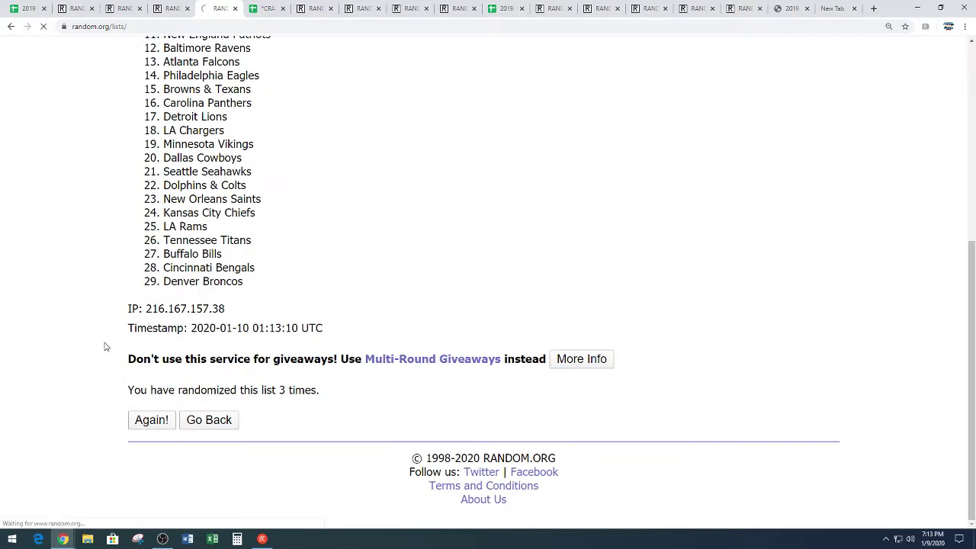
{"action": "scroll", "coordinate": [96, 359], "scroll_direction": "down", "scroll_amount": 3}
{"action": "left_click", "coordinate": [135, 419]}
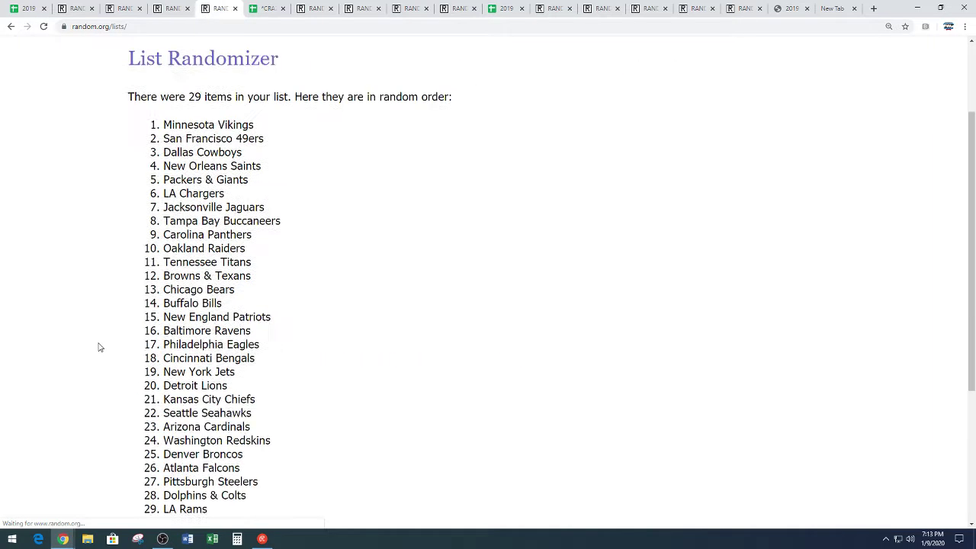
{"action": "scroll", "coordinate": [98, 348], "scroll_direction": "down", "scroll_amount": 4}
{"action": "left_click", "coordinate": [136, 420]}
{"action": "scroll", "coordinate": [99, 371], "scroll_direction": "down", "scroll_amount": 5}
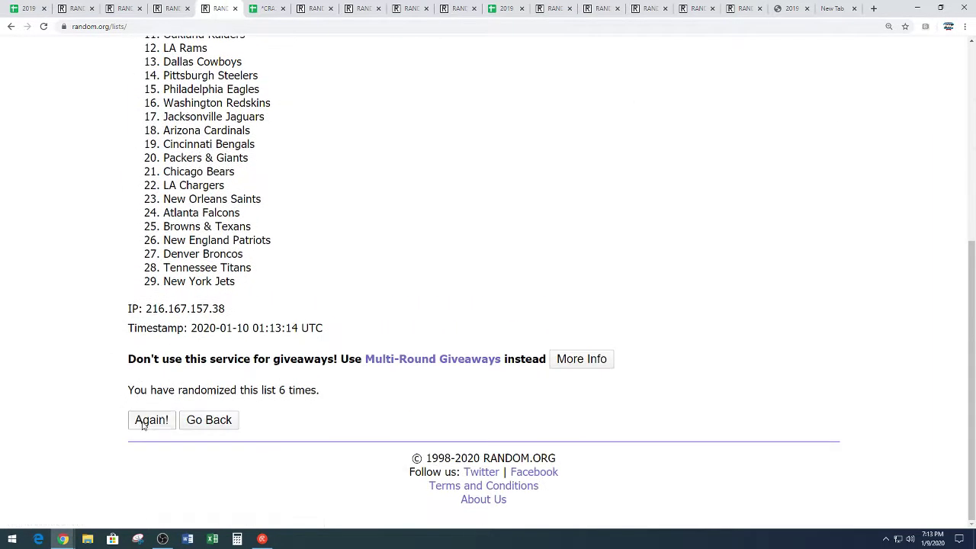
{"action": "left_click", "coordinate": [142, 420]}
{"action": "scroll", "coordinate": [109, 366], "scroll_direction": "down", "scroll_amount": 5}
{"action": "left_click", "coordinate": [144, 421]}
{"action": "scroll", "coordinate": [101, 358], "scroll_direction": "down", "scroll_amount": 5}
{"action": "left_click", "coordinate": [152, 421]}
{"action": "scroll", "coordinate": [481, 233], "scroll_direction": "down", "scroll_amount": 2}
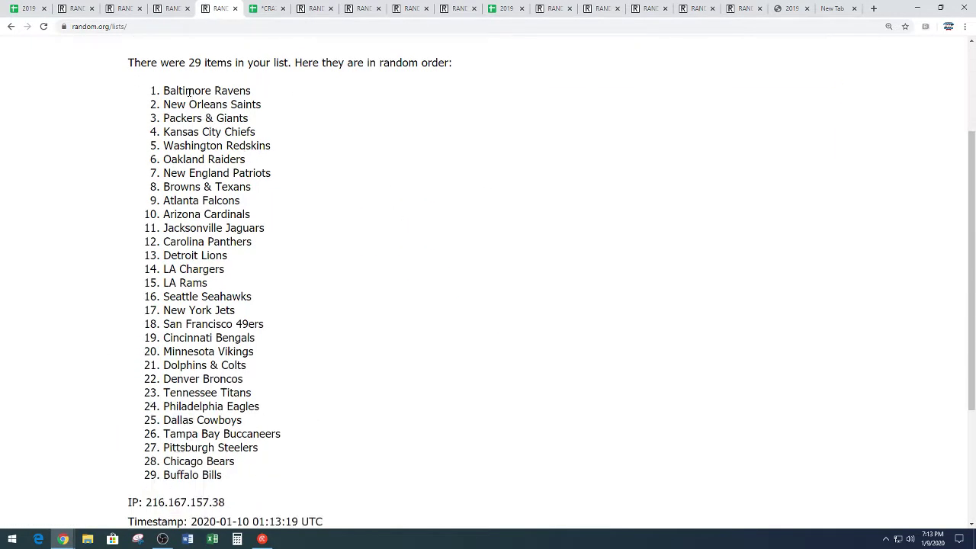
Step: Copy the final shuffled team list from the results
{"action": "left_click_drag", "start_coordinate": [166, 91], "coordinate": [244, 474]}
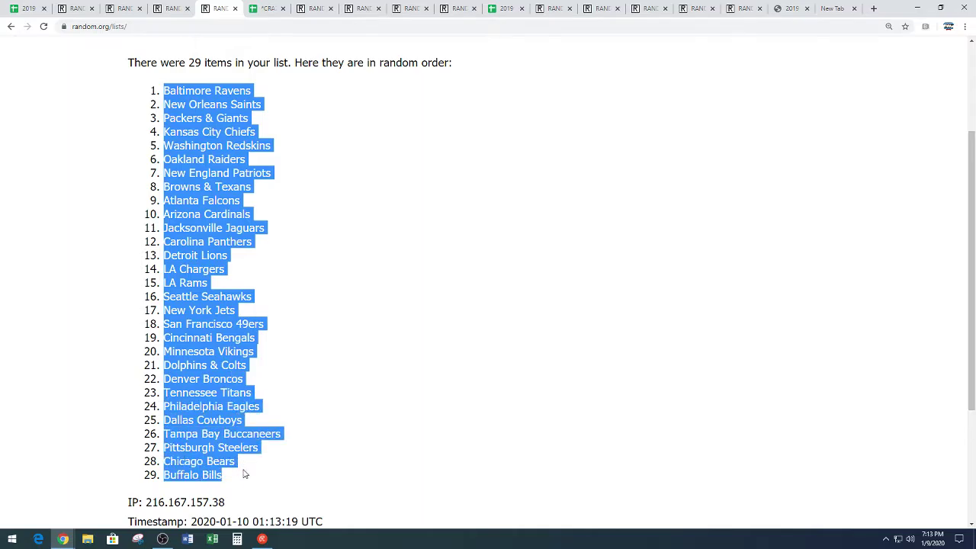
{"action": "right_click", "coordinate": [222, 420]}
{"action": "left_click", "coordinate": [221, 409]}
{"action": "left_click", "coordinate": [286, 326]}
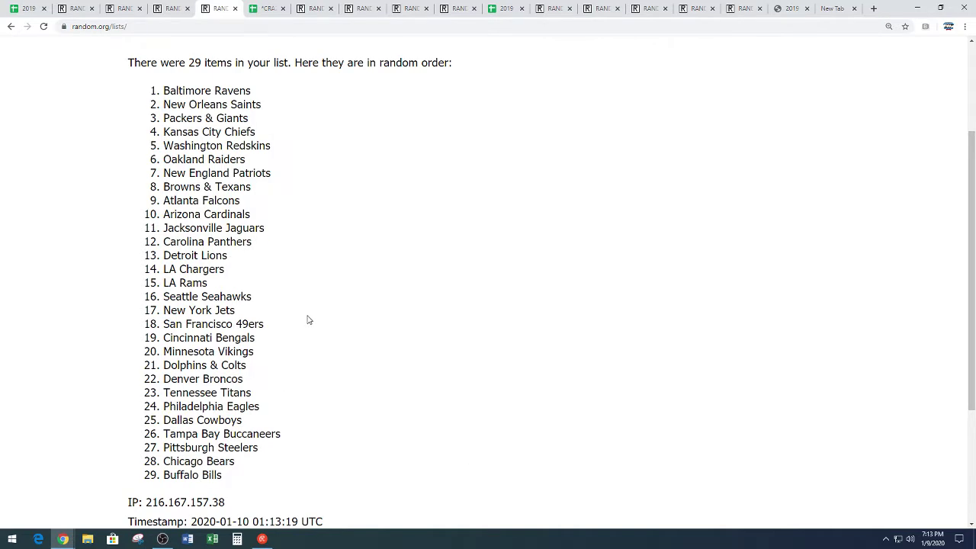
{"action": "scroll", "coordinate": [321, 324], "scroll_direction": "down", "scroll_amount": 3}
{"action": "left_click_drag", "start_coordinate": [279, 389], "coordinate": [363, 393]}
{"action": "left_click", "coordinate": [380, 299]}
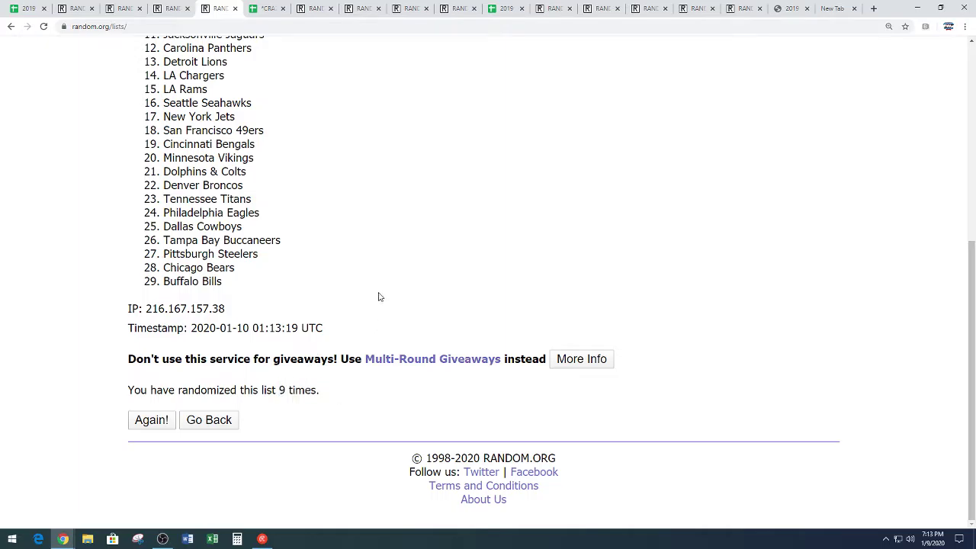
{"action": "scroll", "coordinate": [388, 285], "scroll_direction": "up", "scroll_amount": 3}
Step: Paste the shuffled teams into column B starting at B1
{"action": "left_click", "coordinate": [14, 6]}
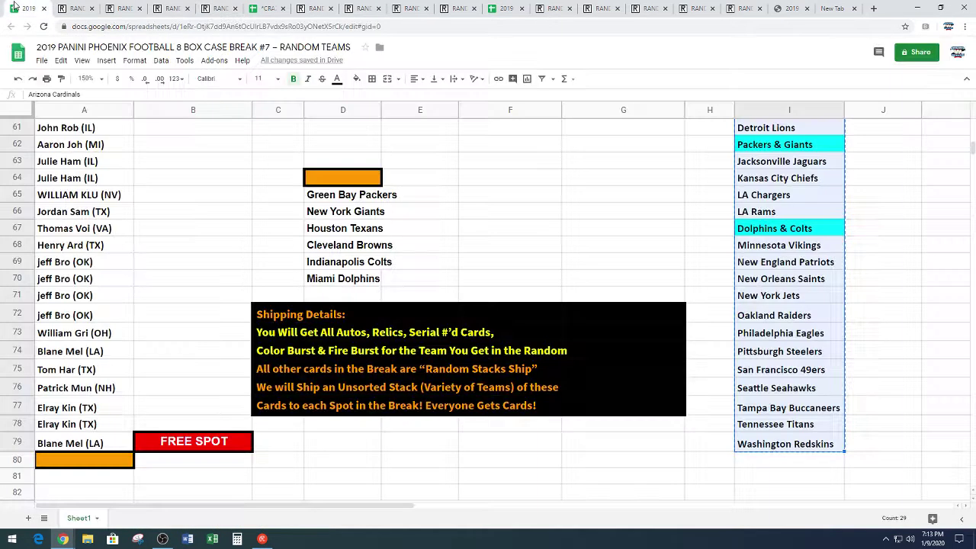
{"action": "scroll", "coordinate": [268, 292], "scroll_direction": "up", "scroll_amount": 5}
{"action": "scroll", "coordinate": [267, 292], "scroll_direction": "up", "scroll_amount": 5}
{"action": "scroll", "coordinate": [267, 292], "scroll_direction": "up", "scroll_amount": 10}
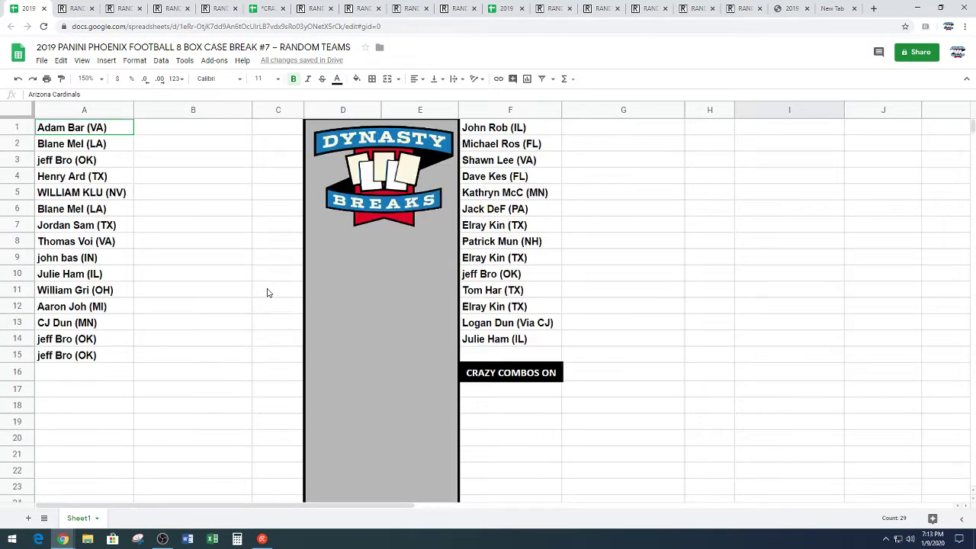
{"action": "left_click", "coordinate": [221, 134]}
{"action": "key", "text": "ctrl+v"}
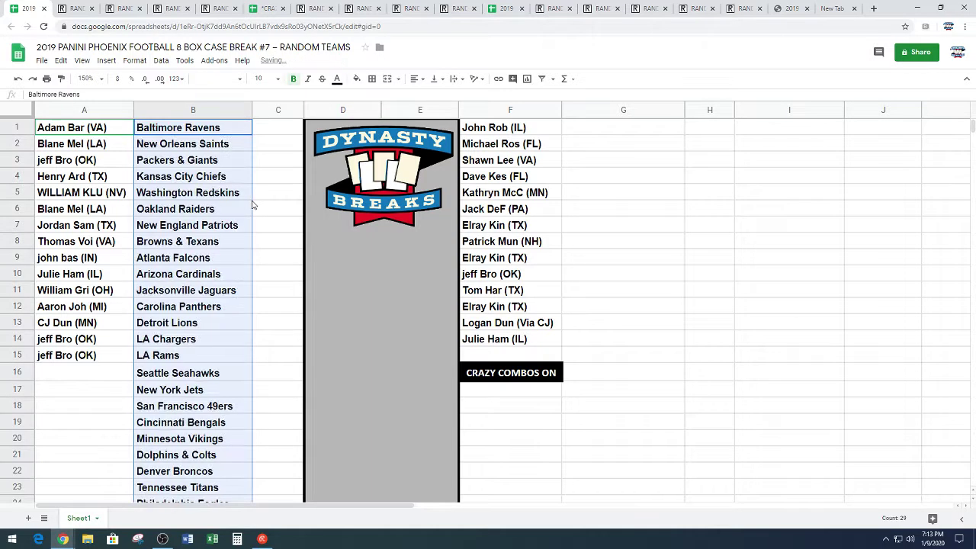
{"action": "left_click", "coordinate": [269, 256]}
Step: Move the teams in rows 16–29 to column G from G1, and zoom to 200%
{"action": "scroll", "coordinate": [269, 256], "scroll_direction": "down", "scroll_amount": 3}
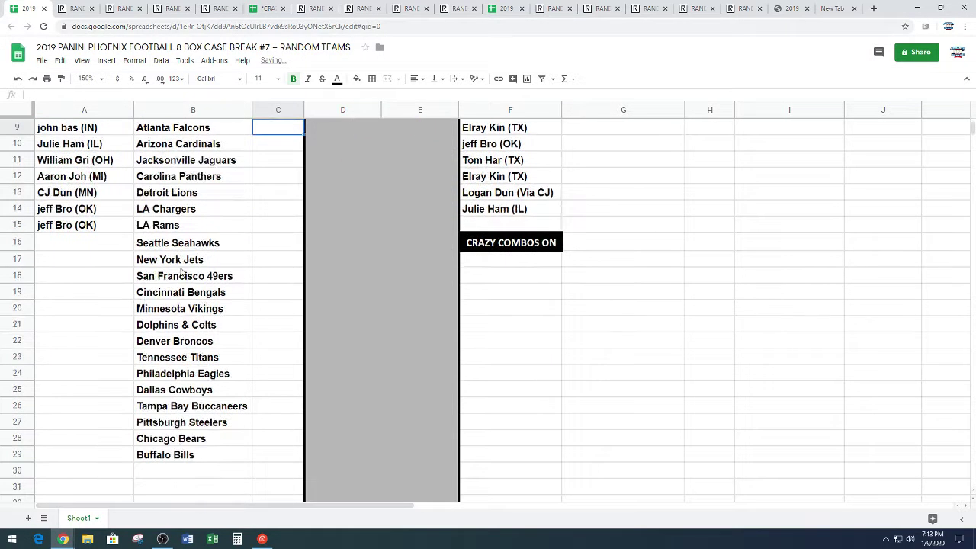
{"action": "left_click_drag", "start_coordinate": [178, 249], "coordinate": [163, 458]}
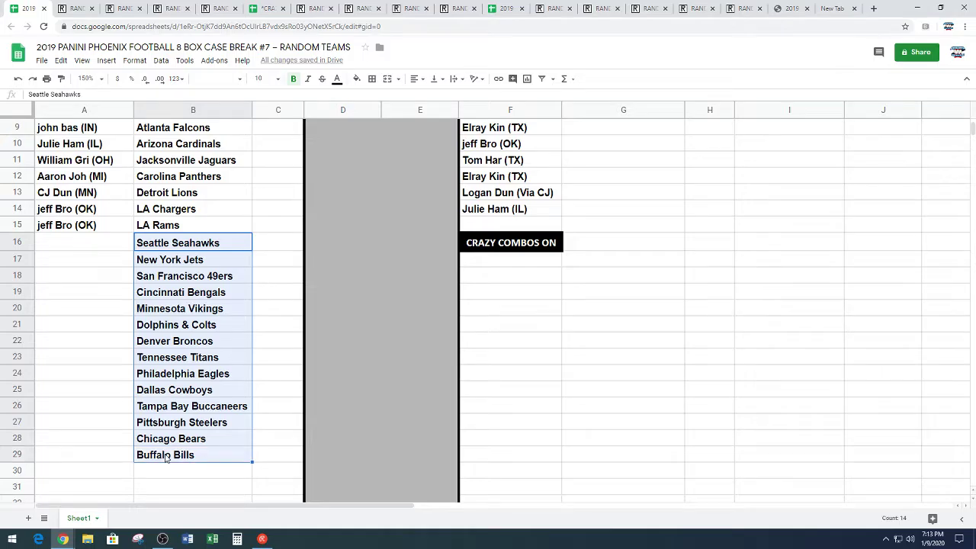
{"action": "scroll", "coordinate": [585, 261], "scroll_direction": "up", "scroll_amount": 3}
{"action": "left_click", "coordinate": [620, 130]}
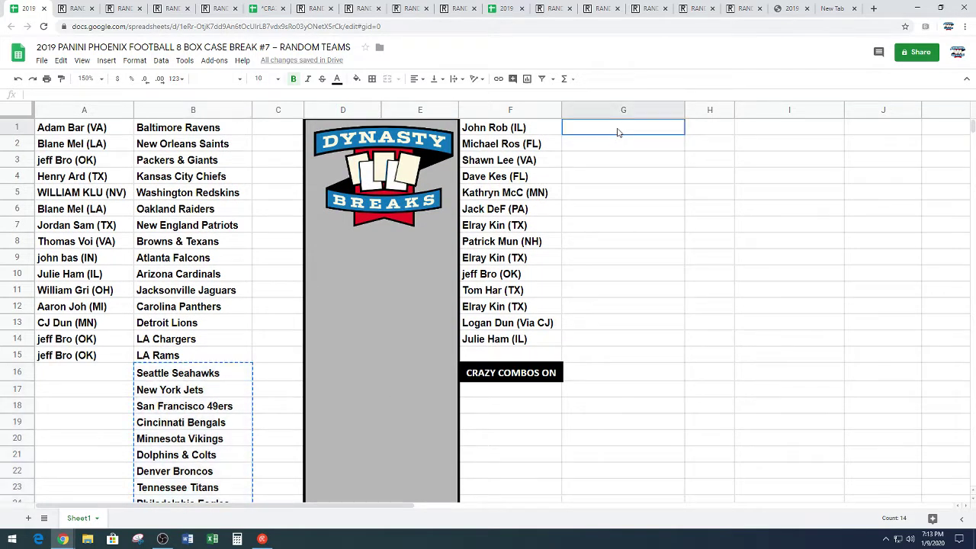
{"action": "key", "text": "ctrl+v"}
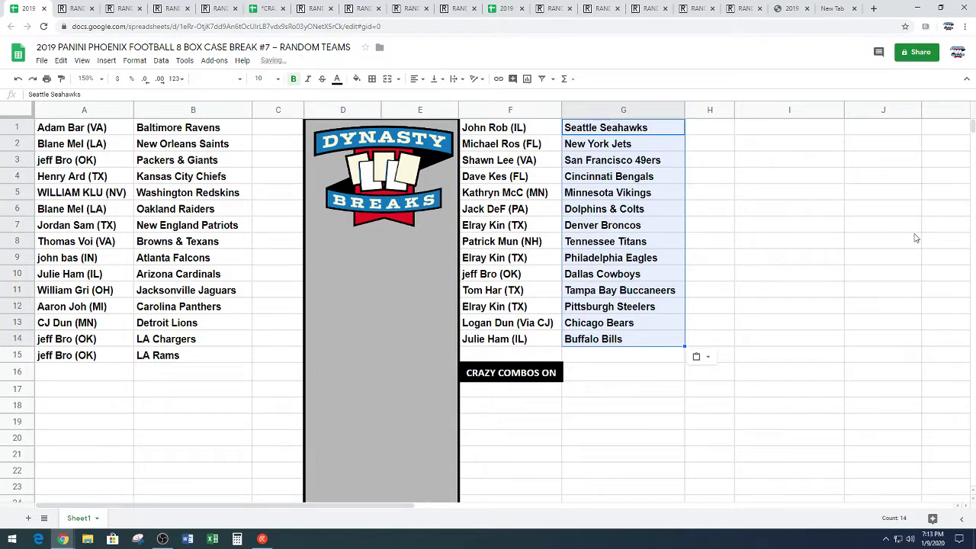
{"action": "left_click", "coordinate": [912, 228]}
{"action": "left_click", "coordinate": [107, 79]}
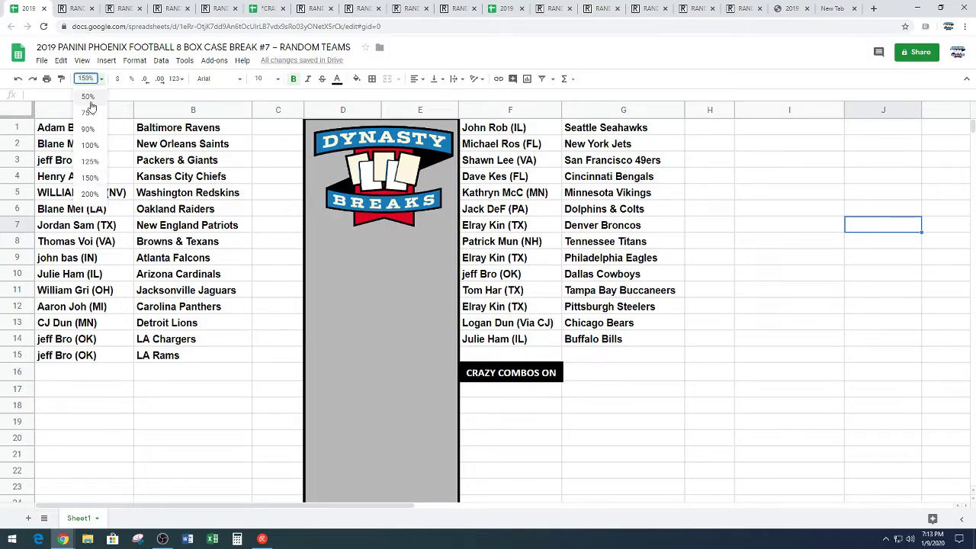
{"action": "left_click", "coordinate": [90, 200]}
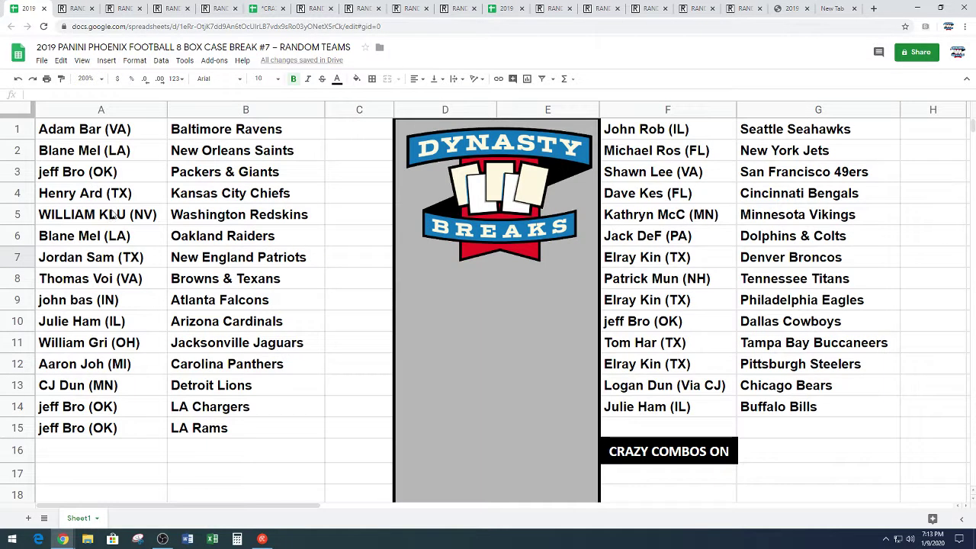